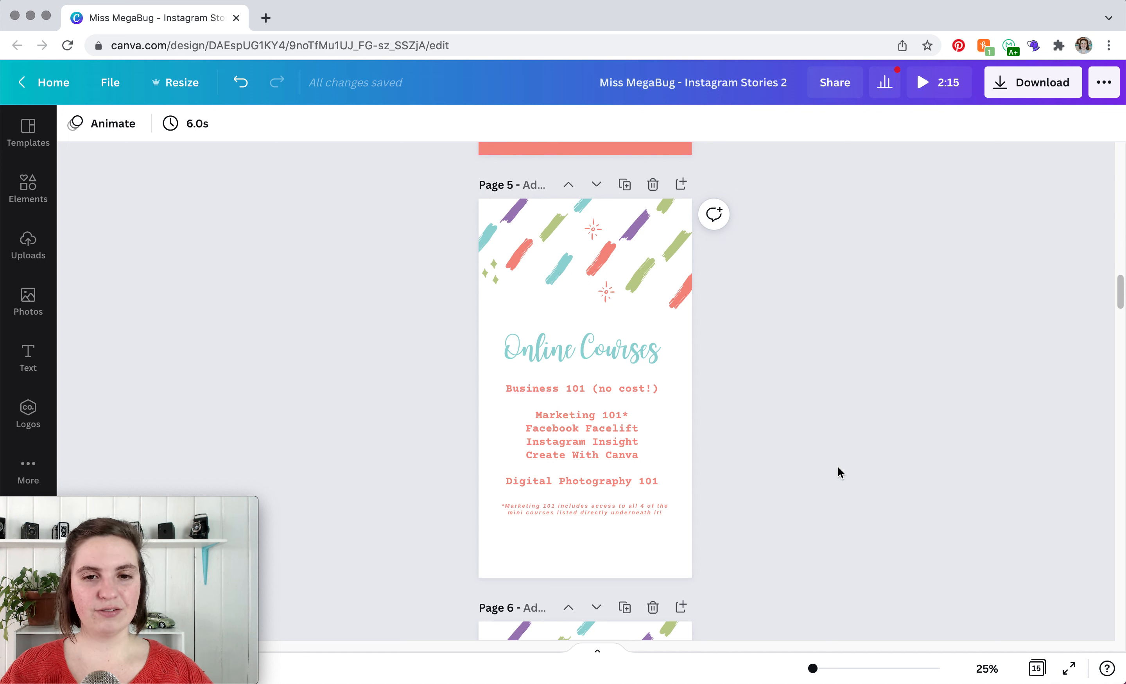
- Select all elements on page 5 and preview the Rise, Pan and Fade element animations
drag(438, 215, 689, 542)
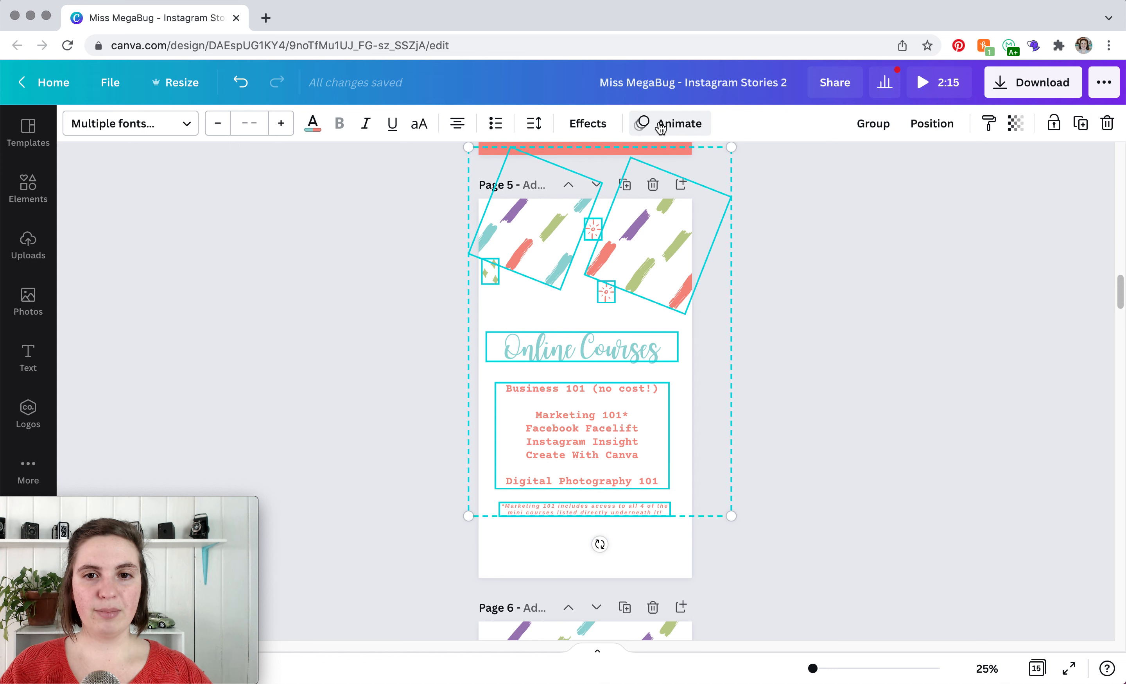
click(645, 124)
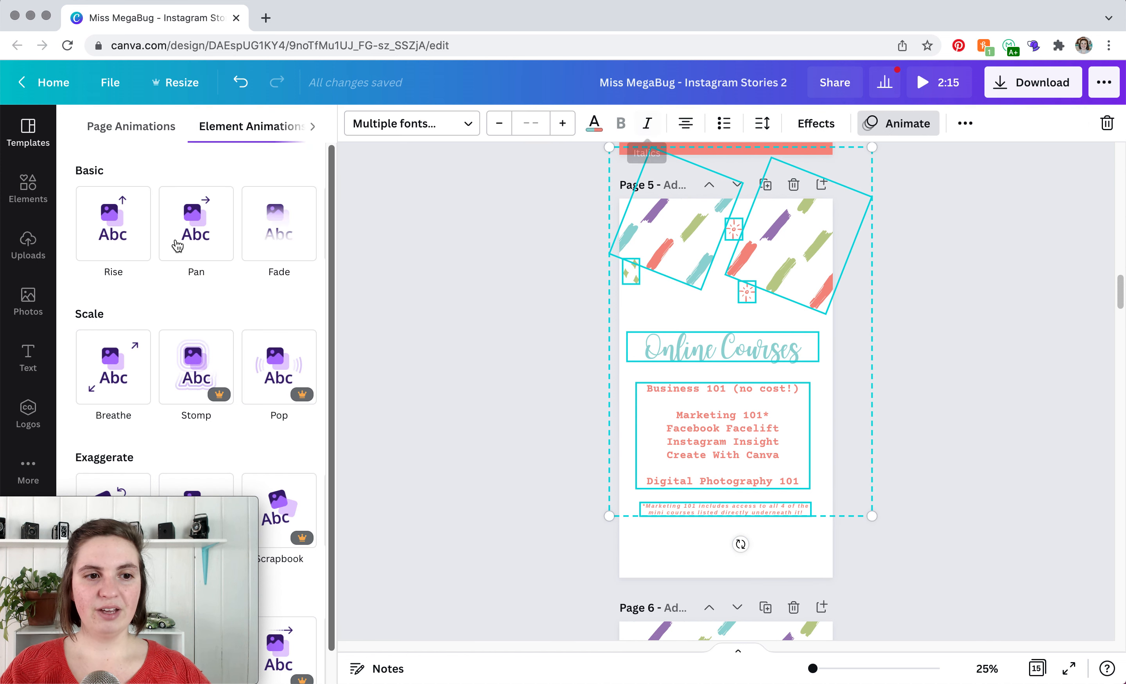
click(134, 241)
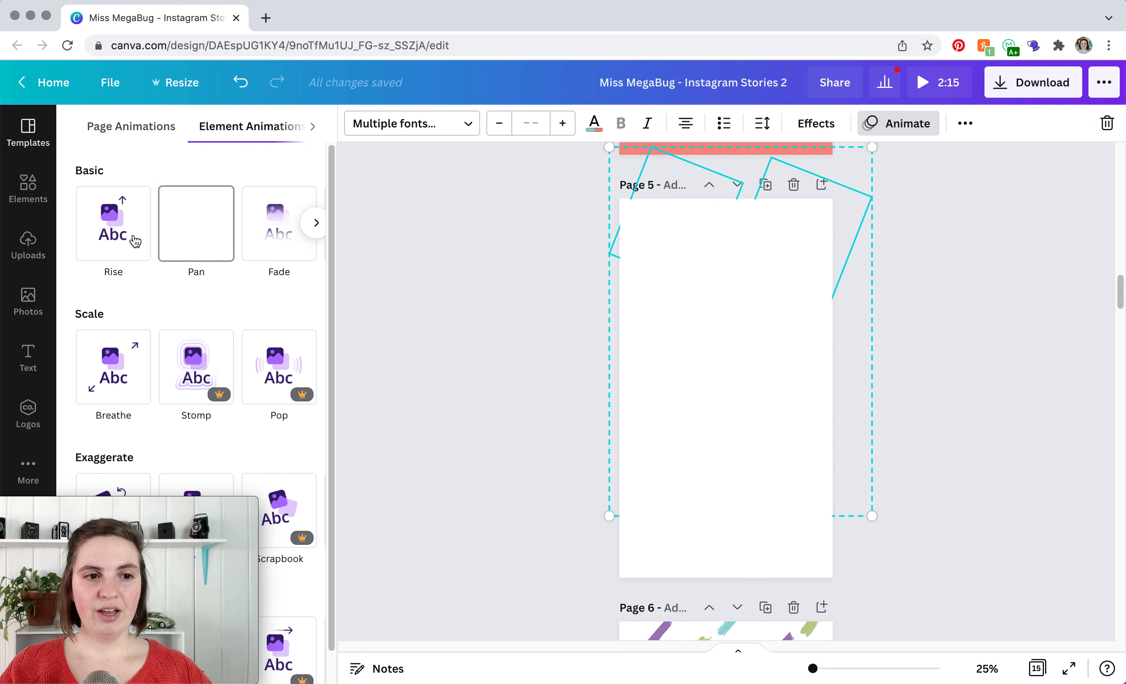
click(178, 241)
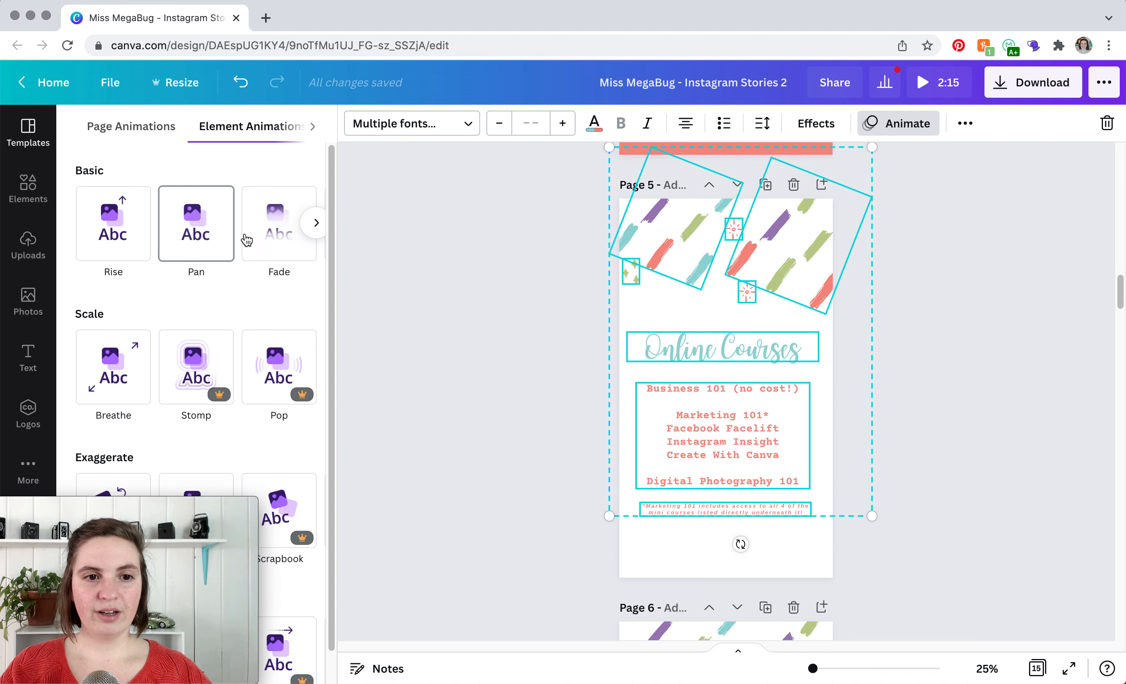
click(266, 239)
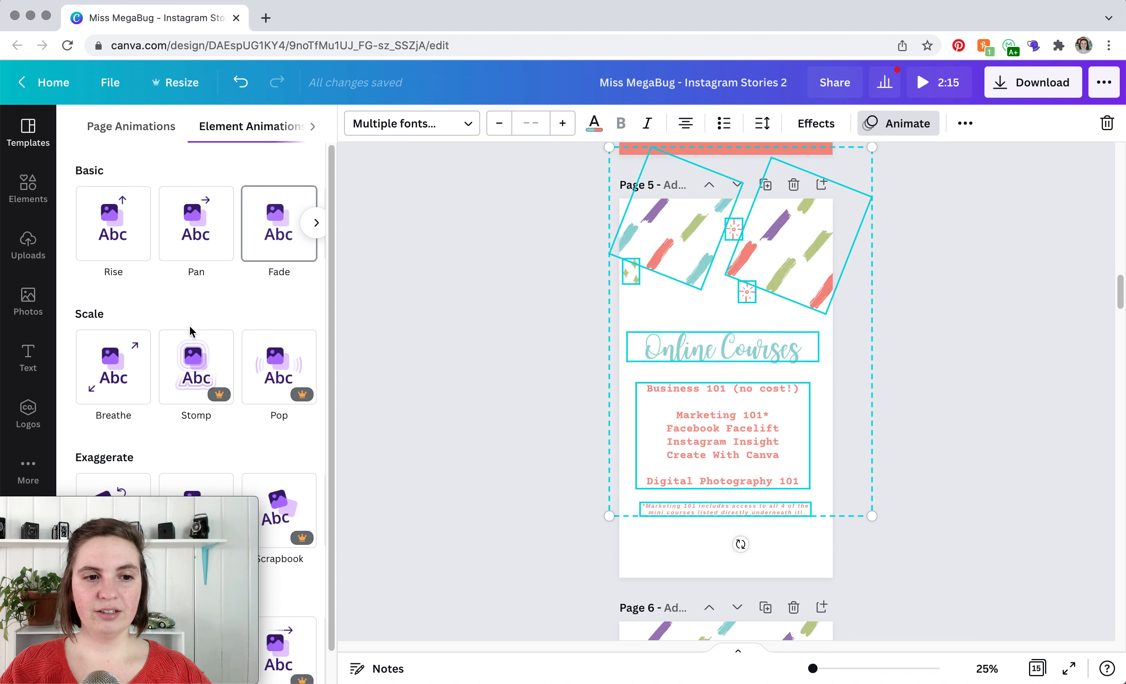
- Preview the Breathe, Stomp, Pop and Scrapbook animations on the selected page 5 elements, and leave without applying one
click(122, 358)
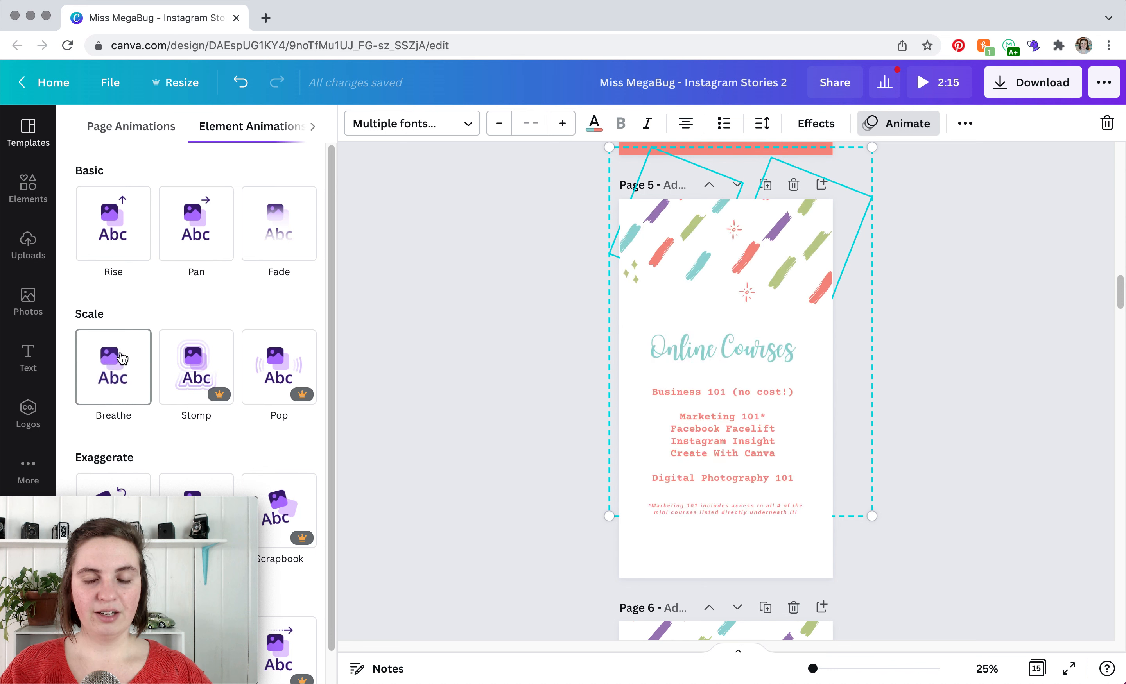
click(188, 364)
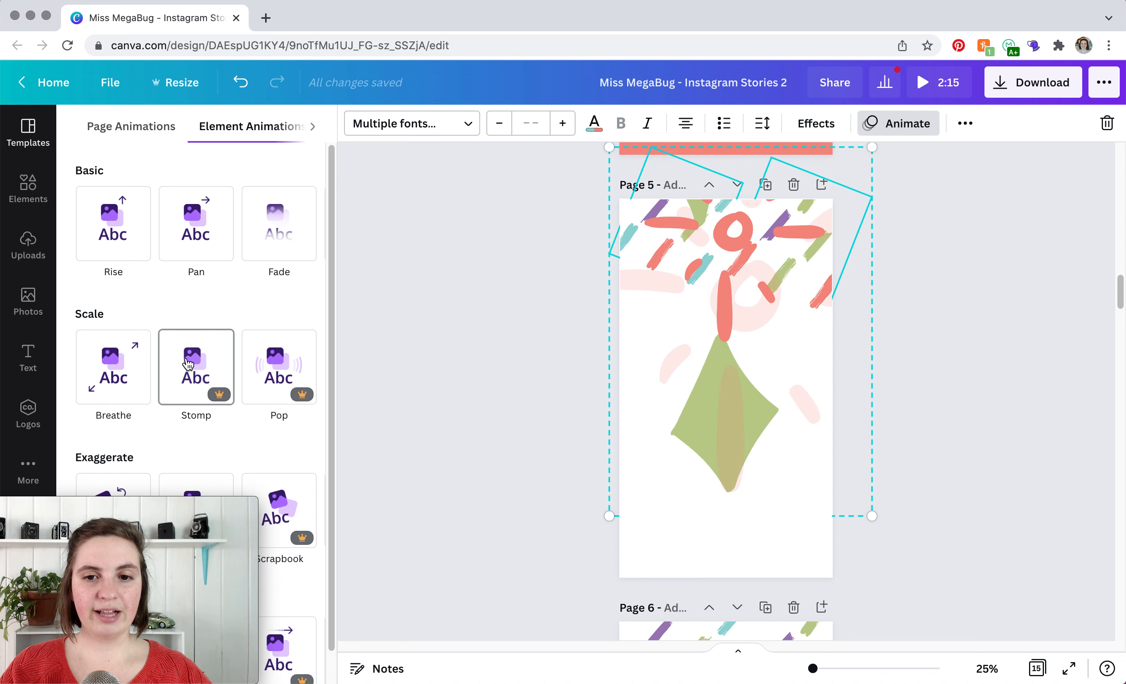
click(254, 381)
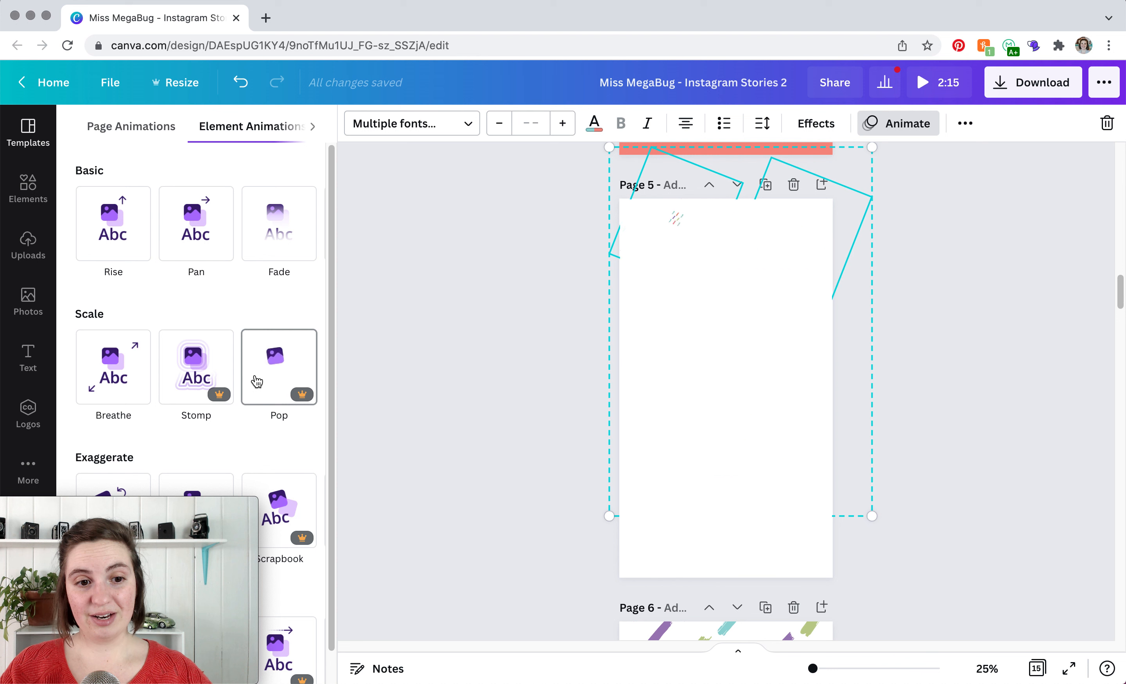
scroll(257, 382, down, 1)
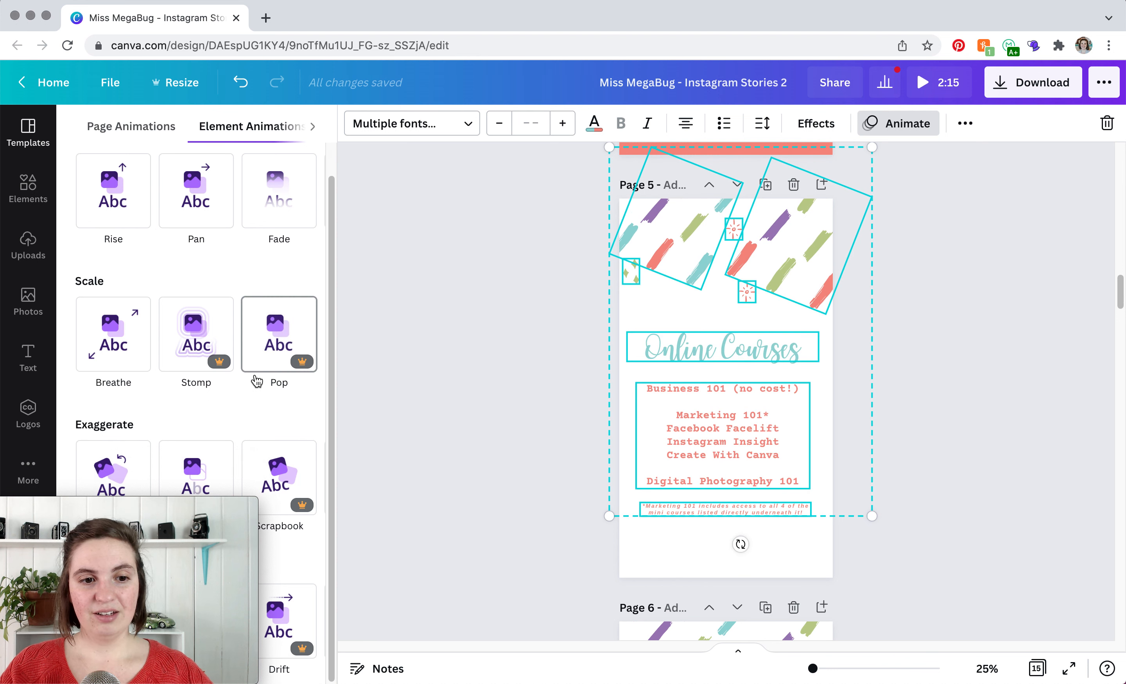
click(278, 463)
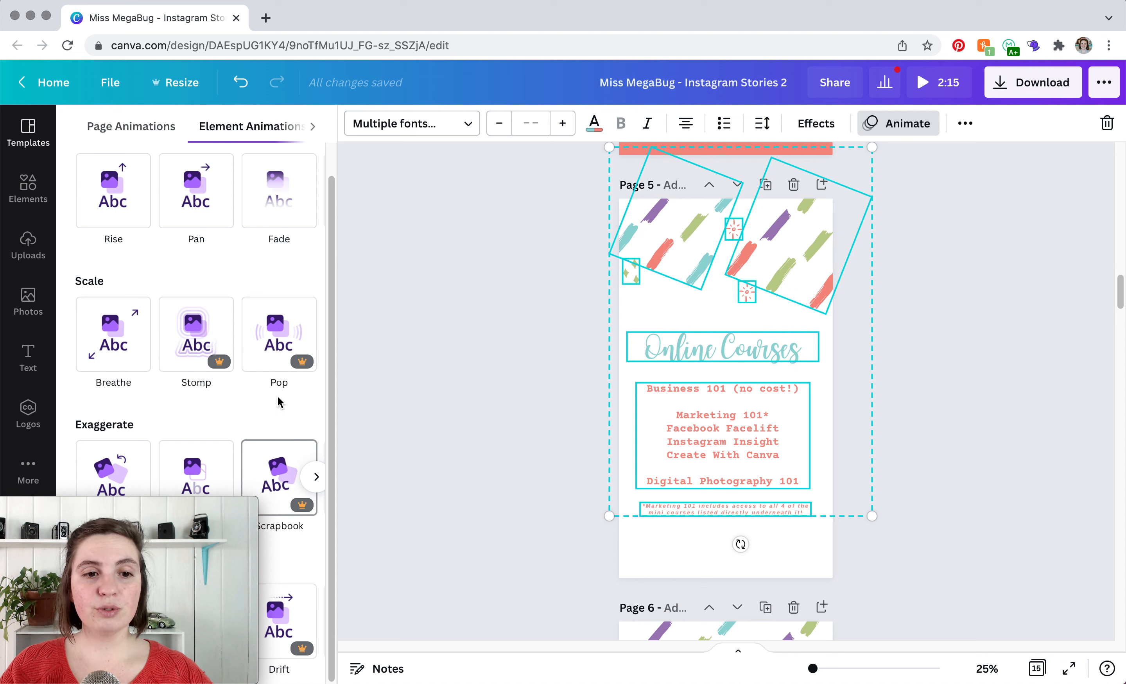
click(275, 354)
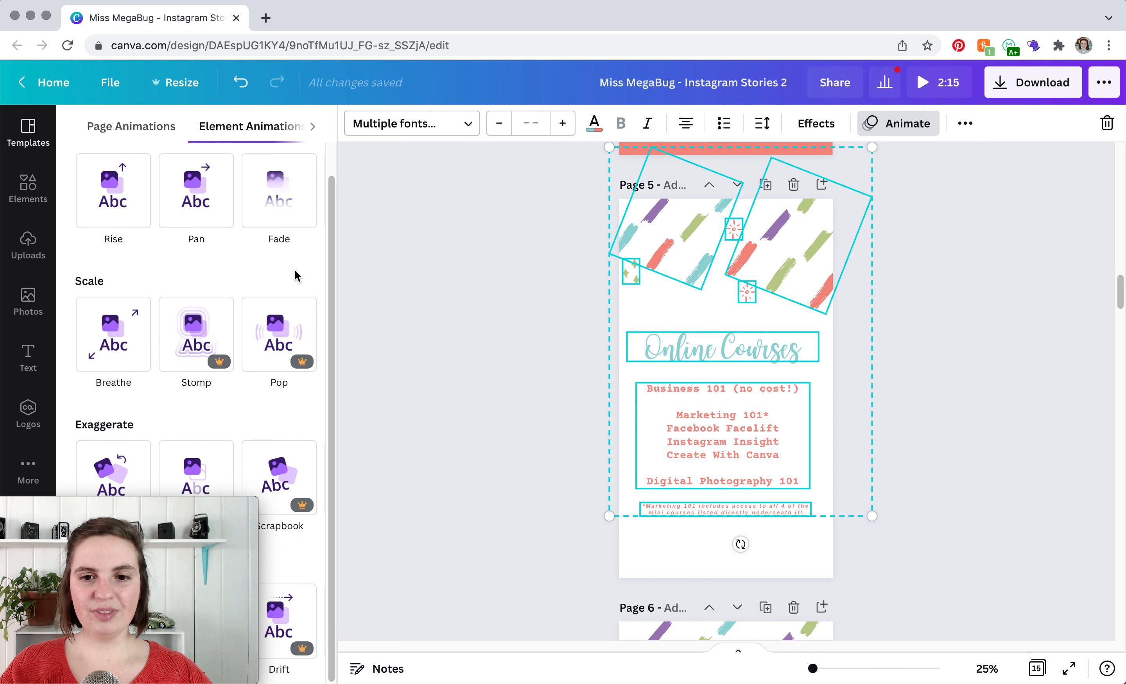
click(561, 340)
click(852, 332)
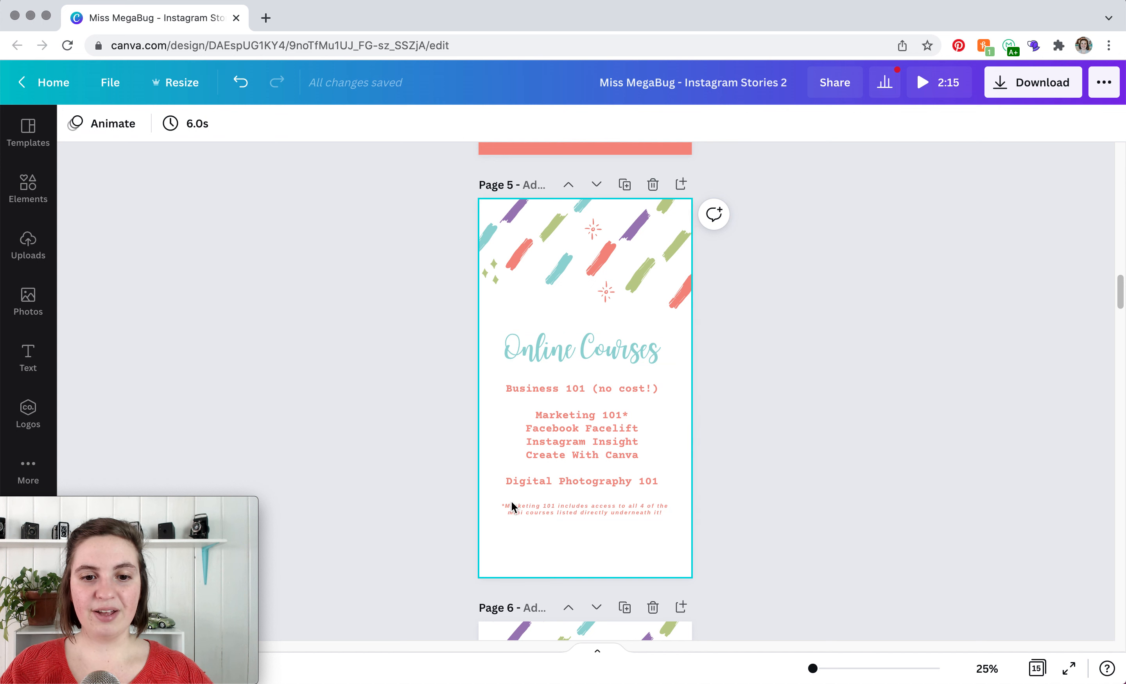
- Select the three text boxes on page 5 and preview text animations such as Shift on them without applying any
drag(496, 325, 587, 523)
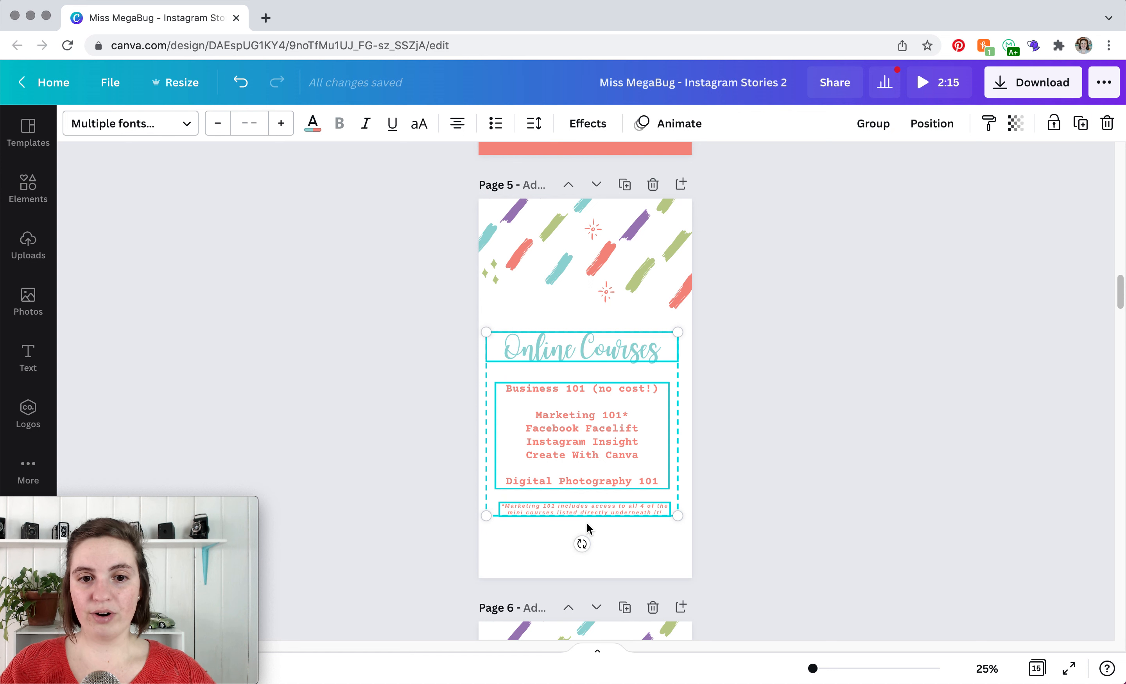
click(667, 122)
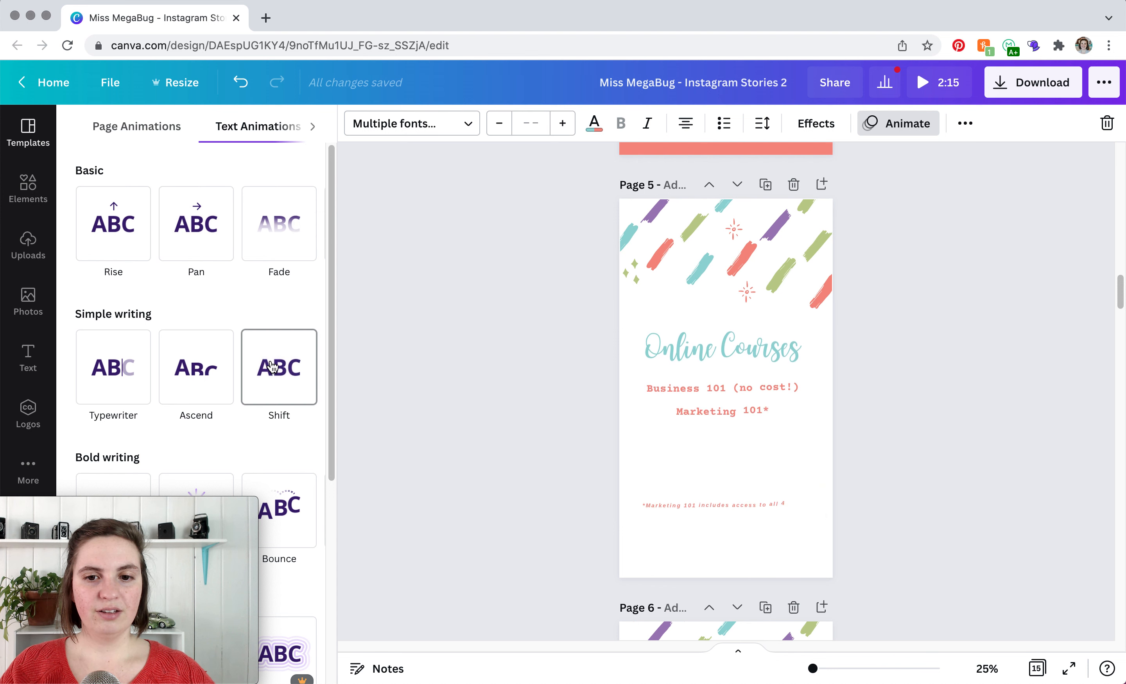
click(525, 340)
click(757, 370)
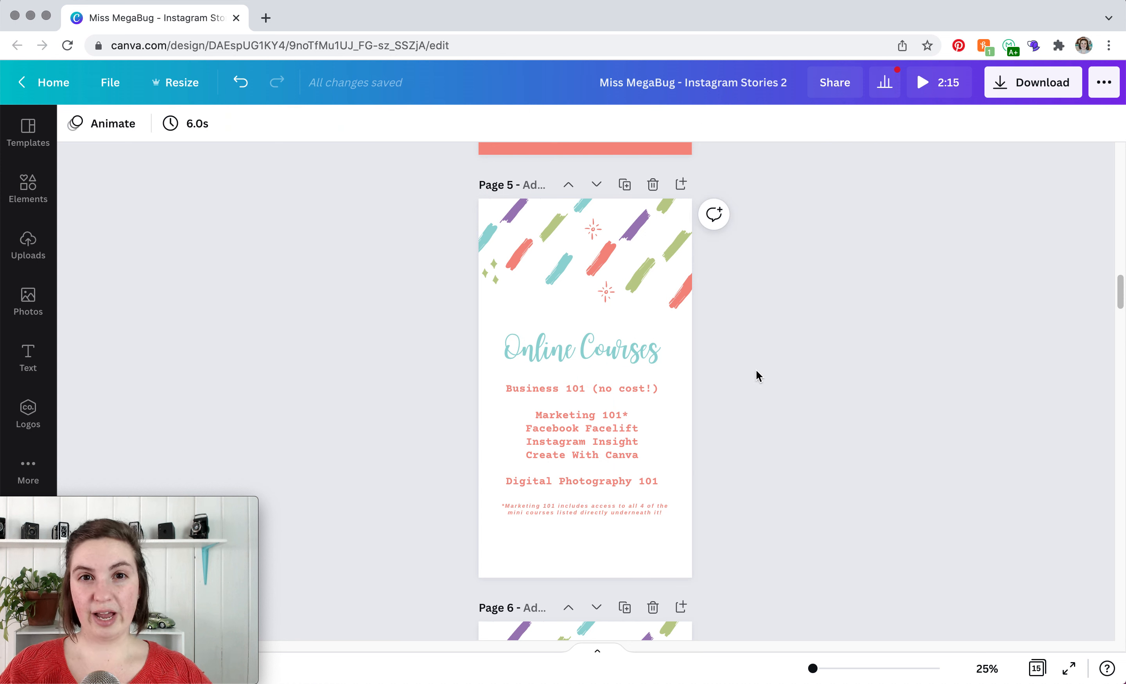
- Apply the Pan text animation to the "Online Courses" heading on page 5
click(622, 348)
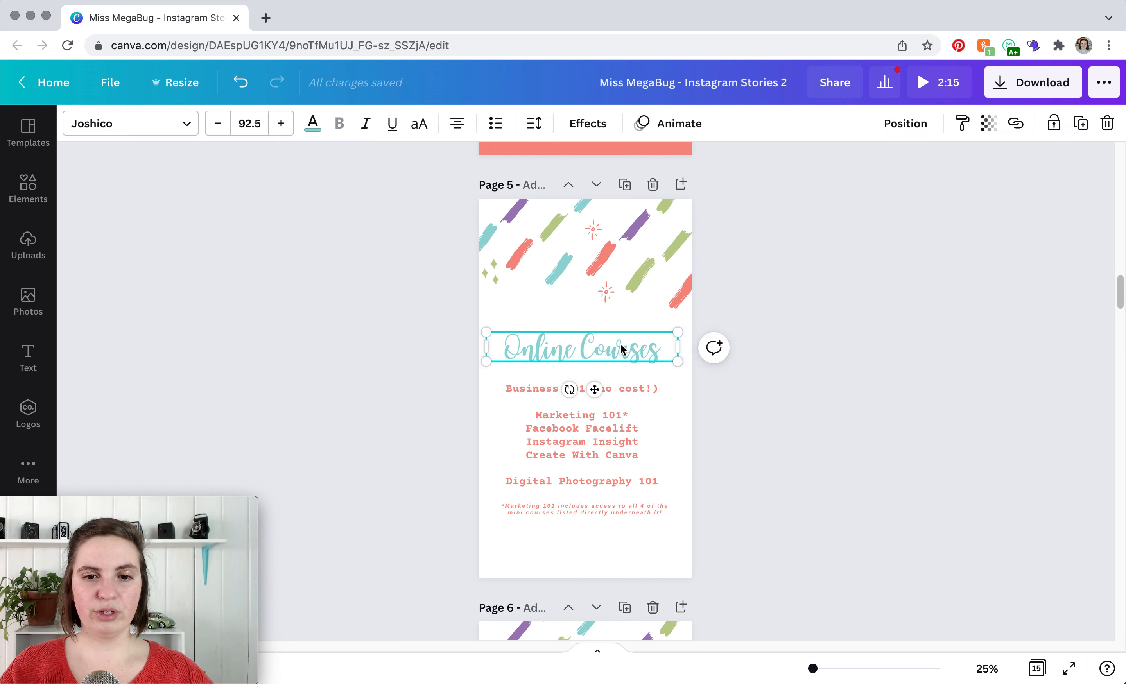
click(668, 123)
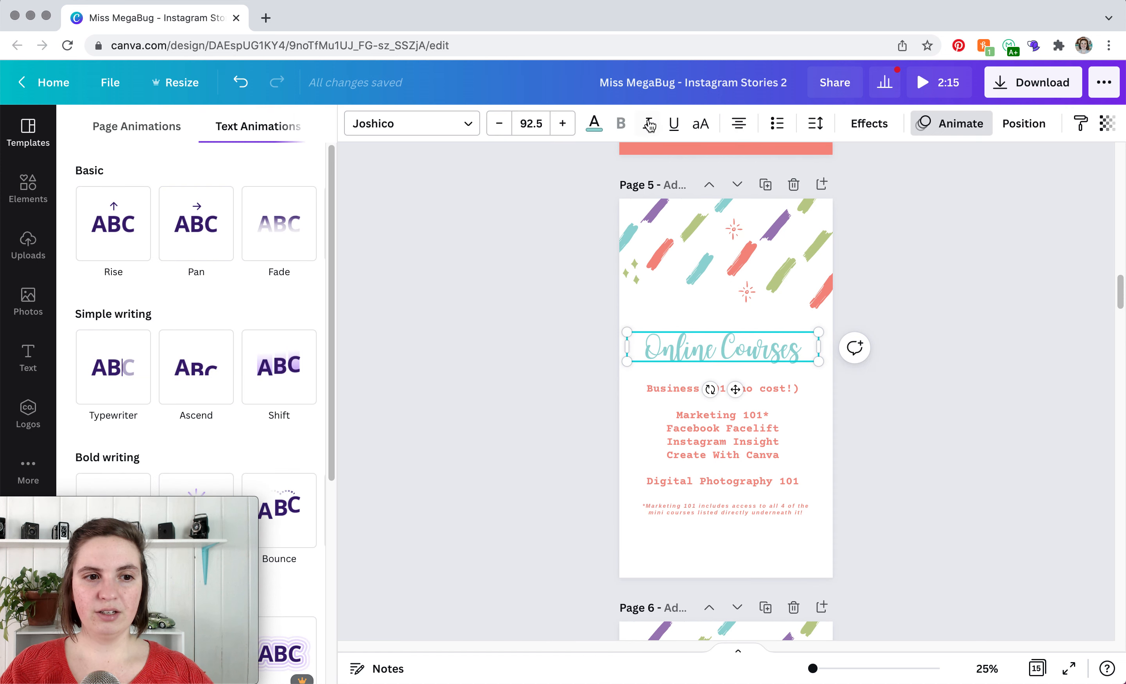
click(198, 250)
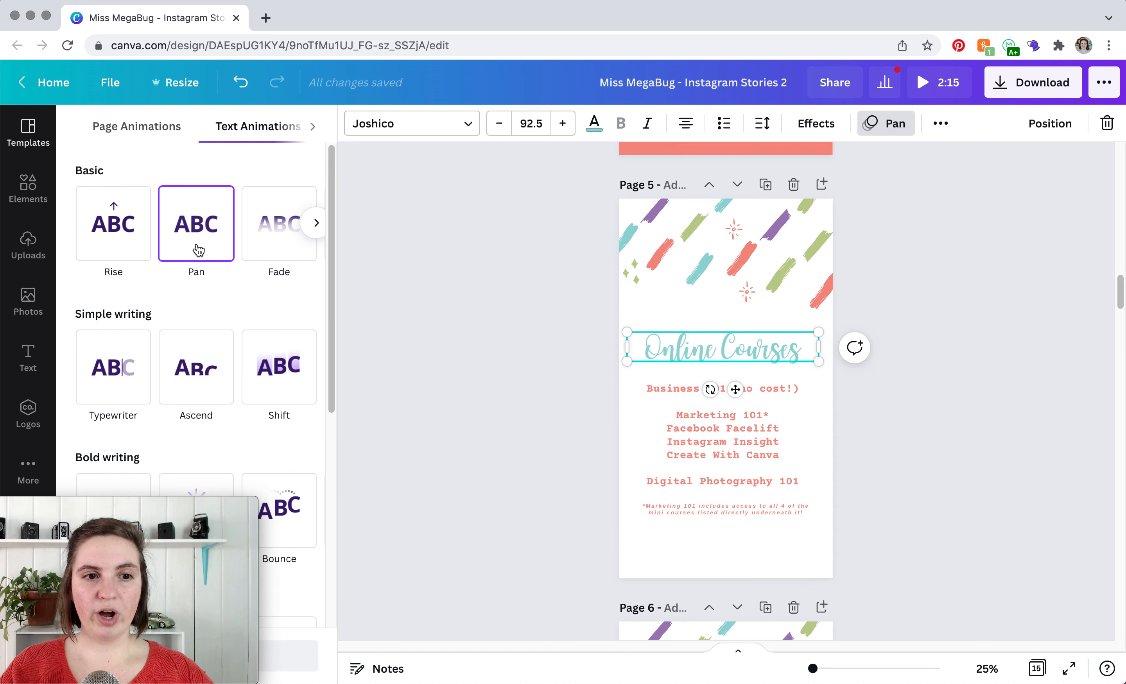
- Apply the Fade text animation to the course list below the heading on page 5 and deselect it
click(794, 410)
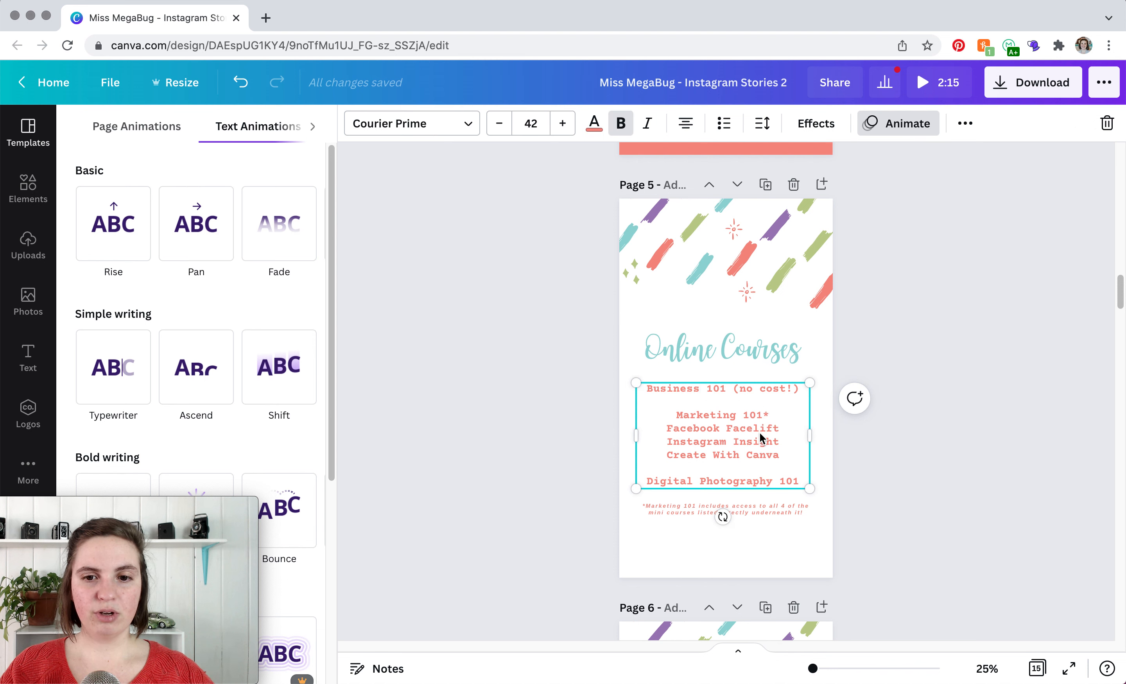
click(298, 277)
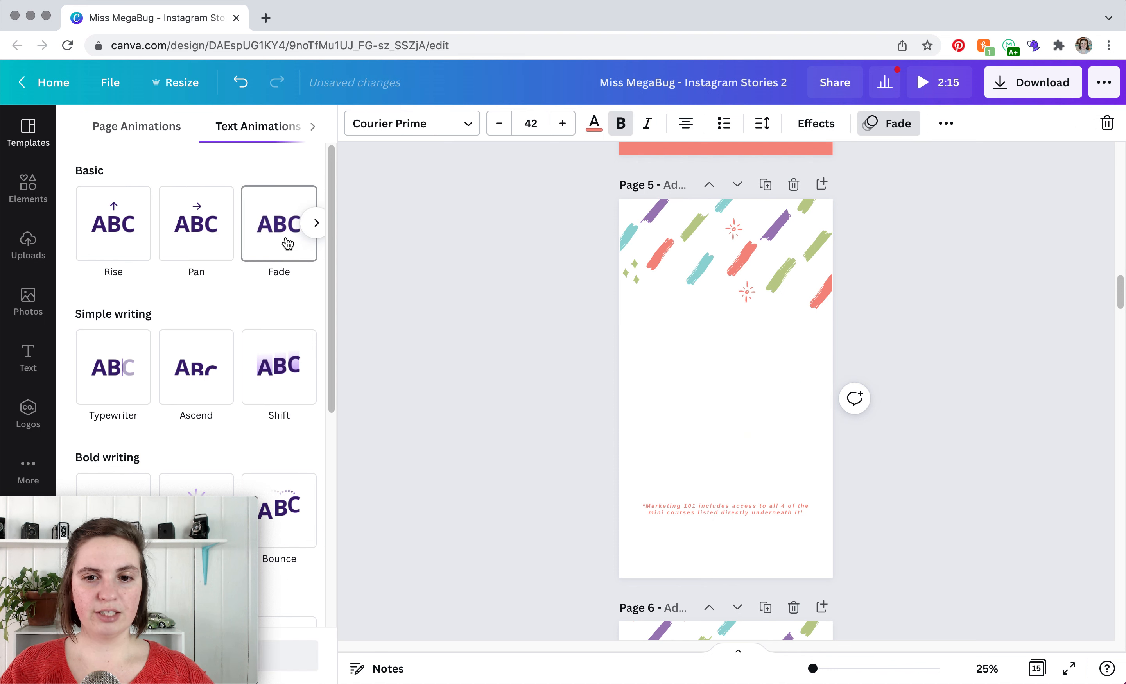
click(957, 320)
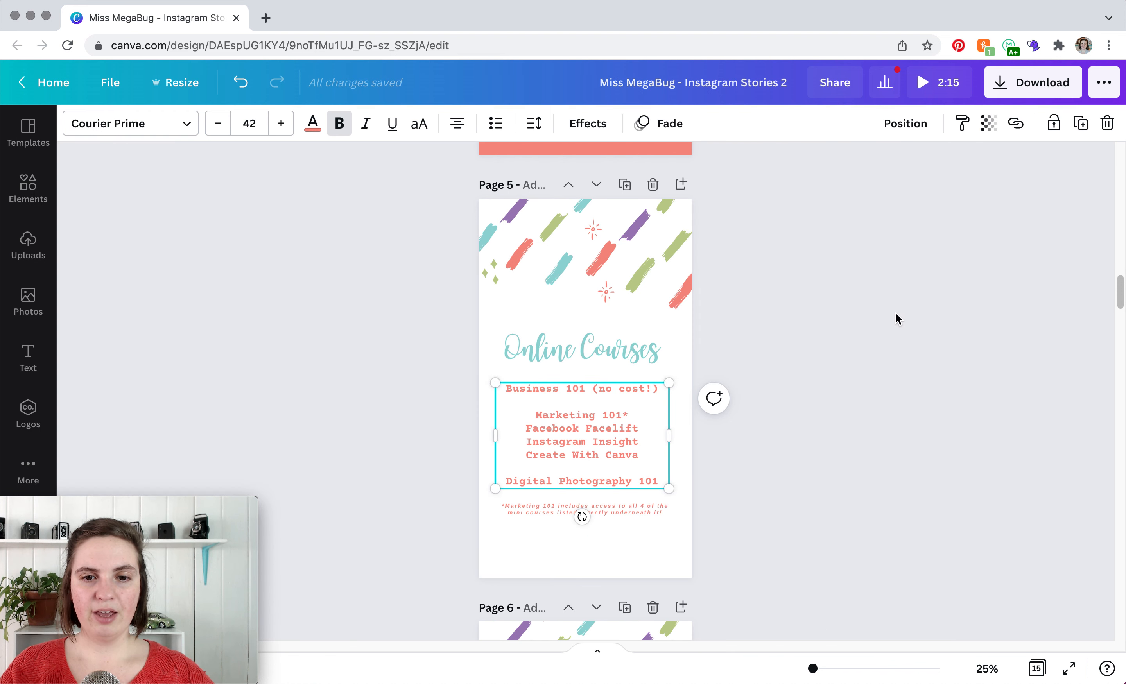
click(864, 333)
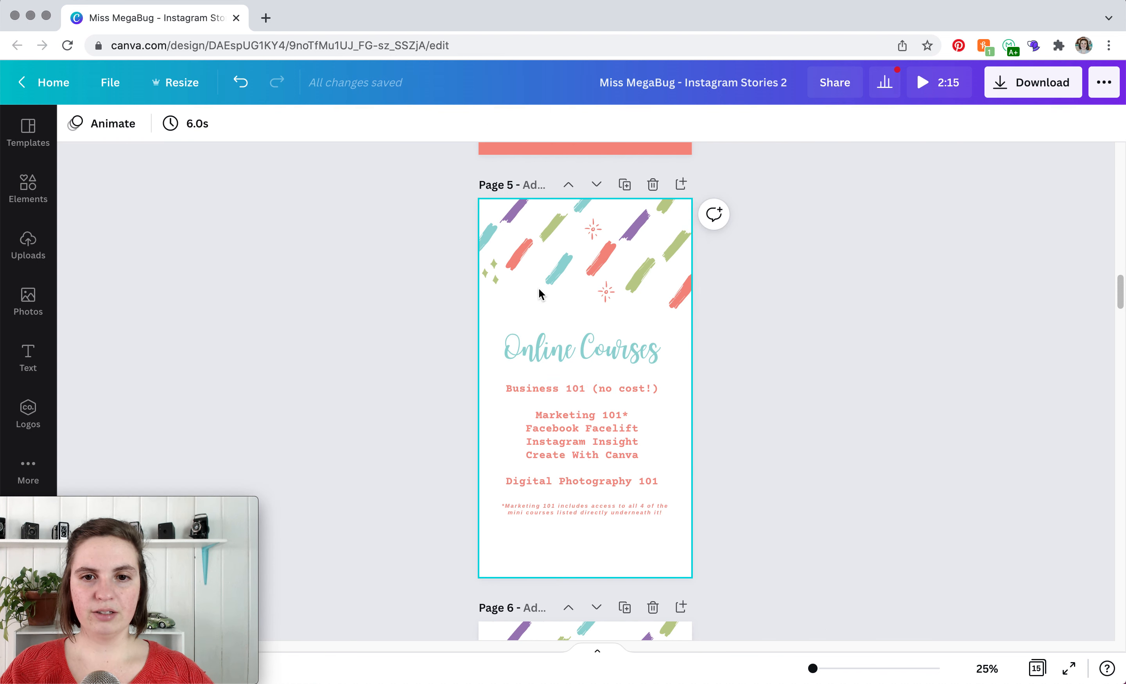
- Remove the animation from the "Online Courses" heading on page 5 and deselect it
click(541, 353)
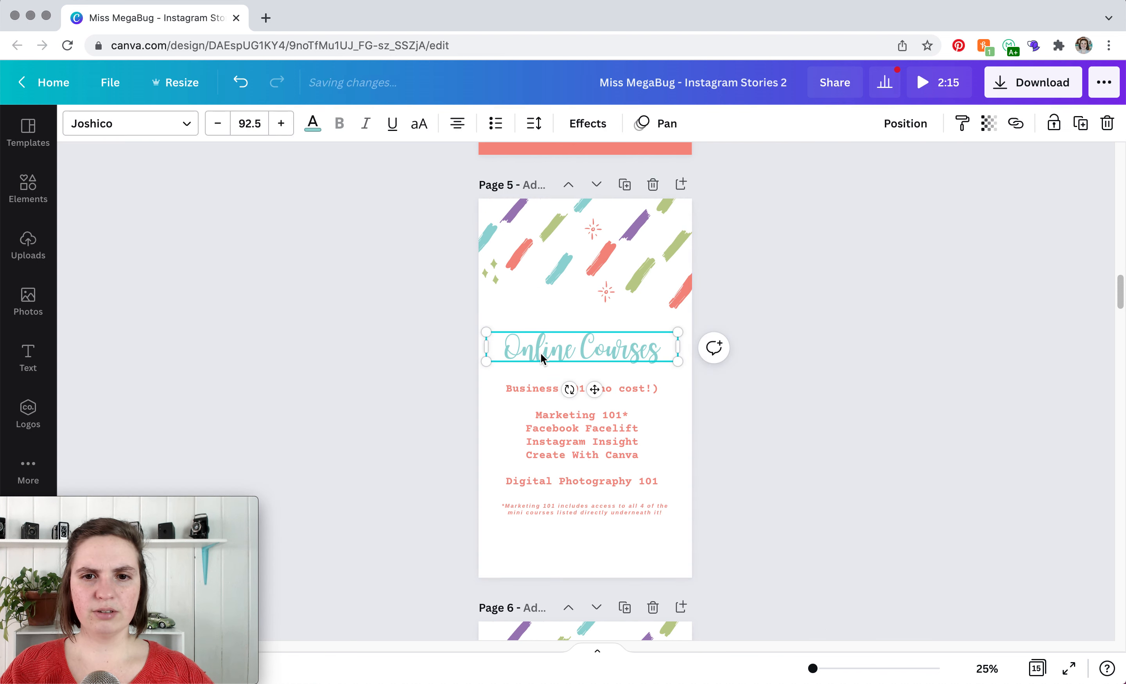
click(648, 132)
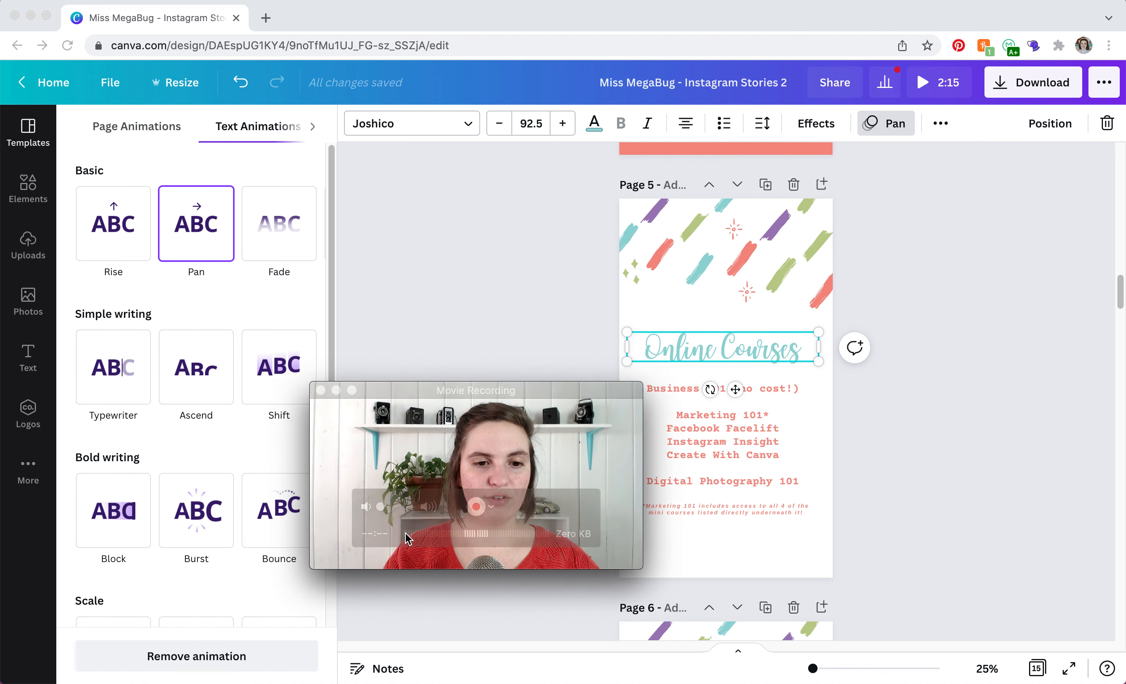
click(209, 656)
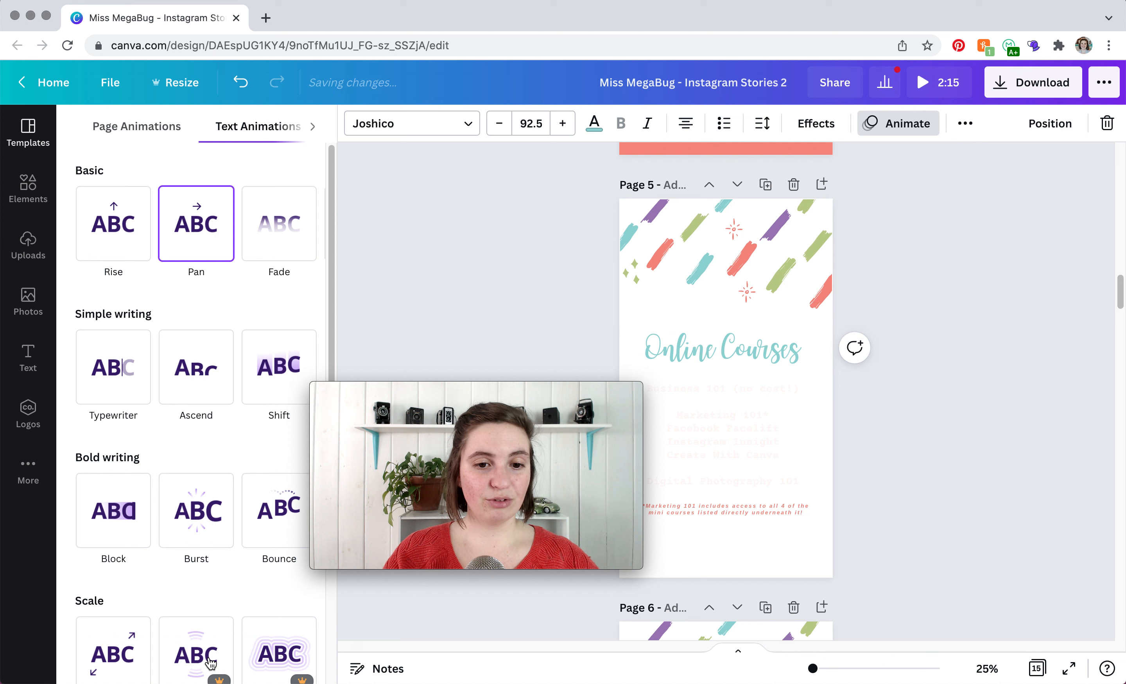
click(833, 426)
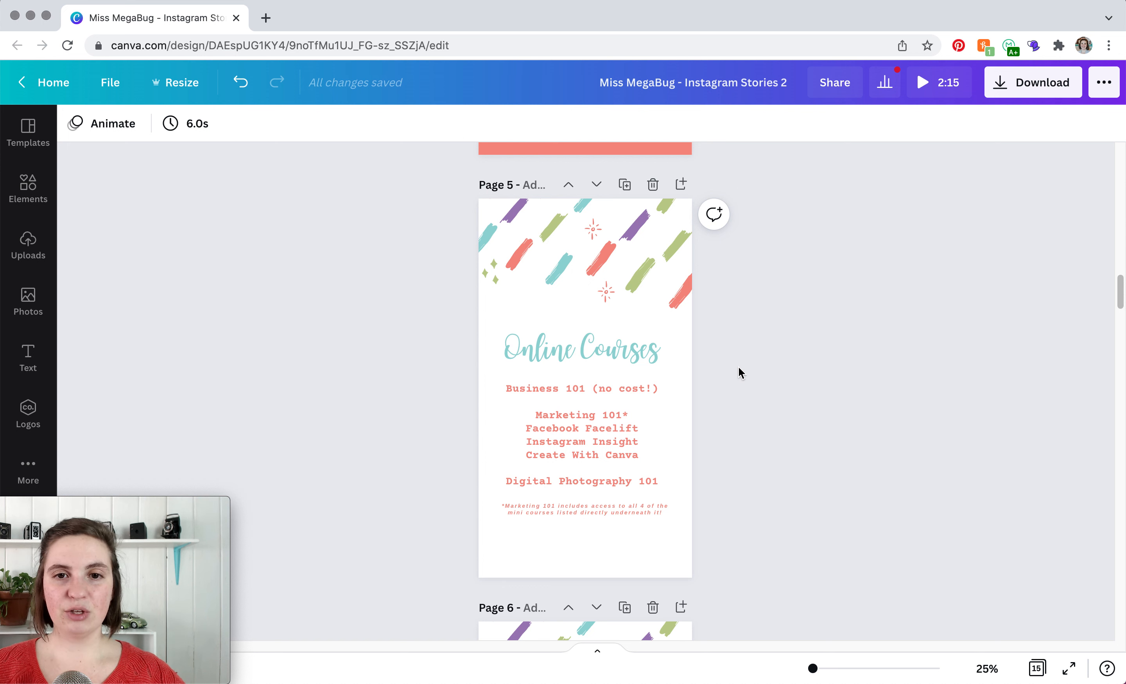
- Set the timing of page 5 to 15.0 seconds, for that page only
click(687, 344)
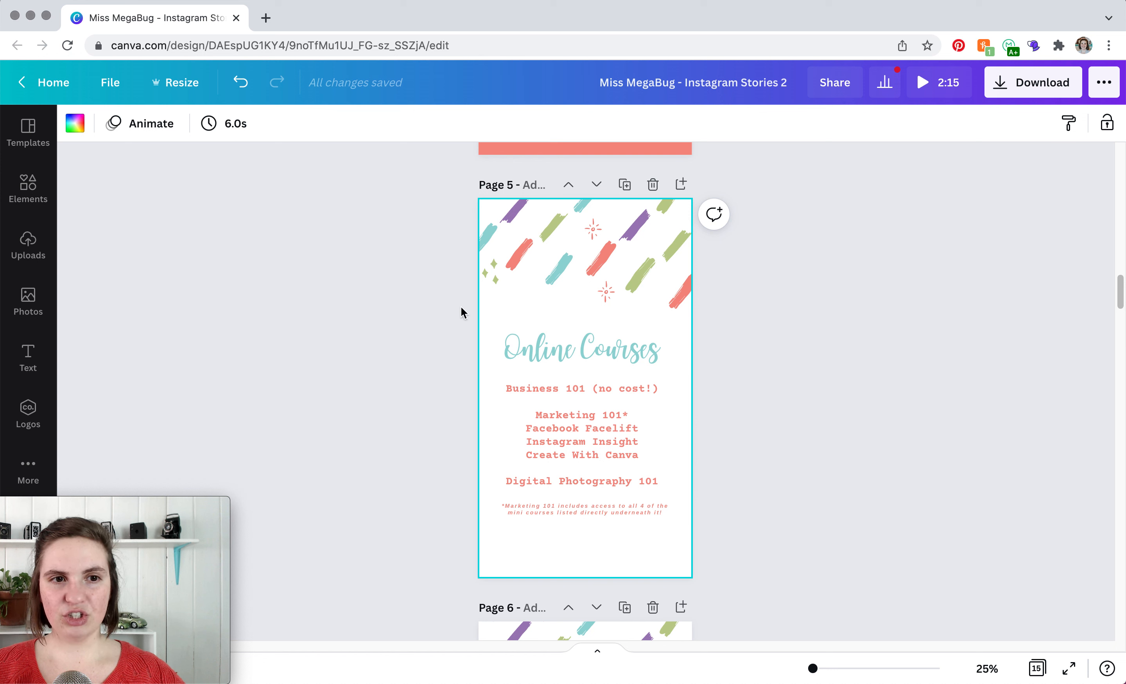
click(237, 123)
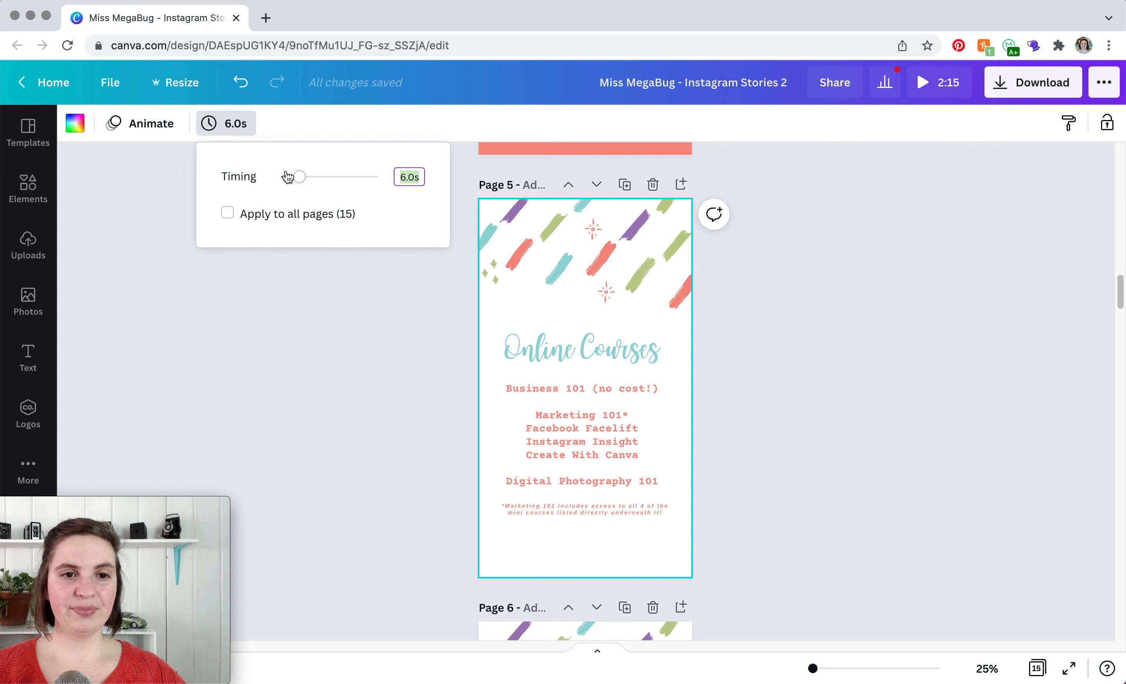
drag(291, 177, 326, 180)
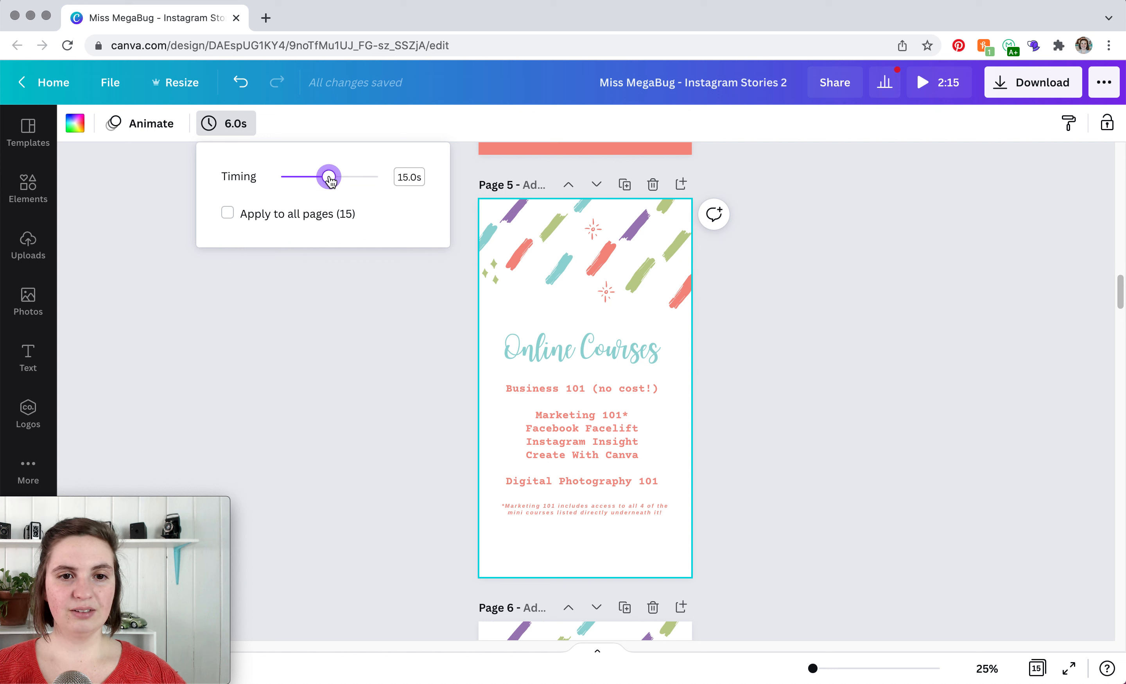
click(749, 324)
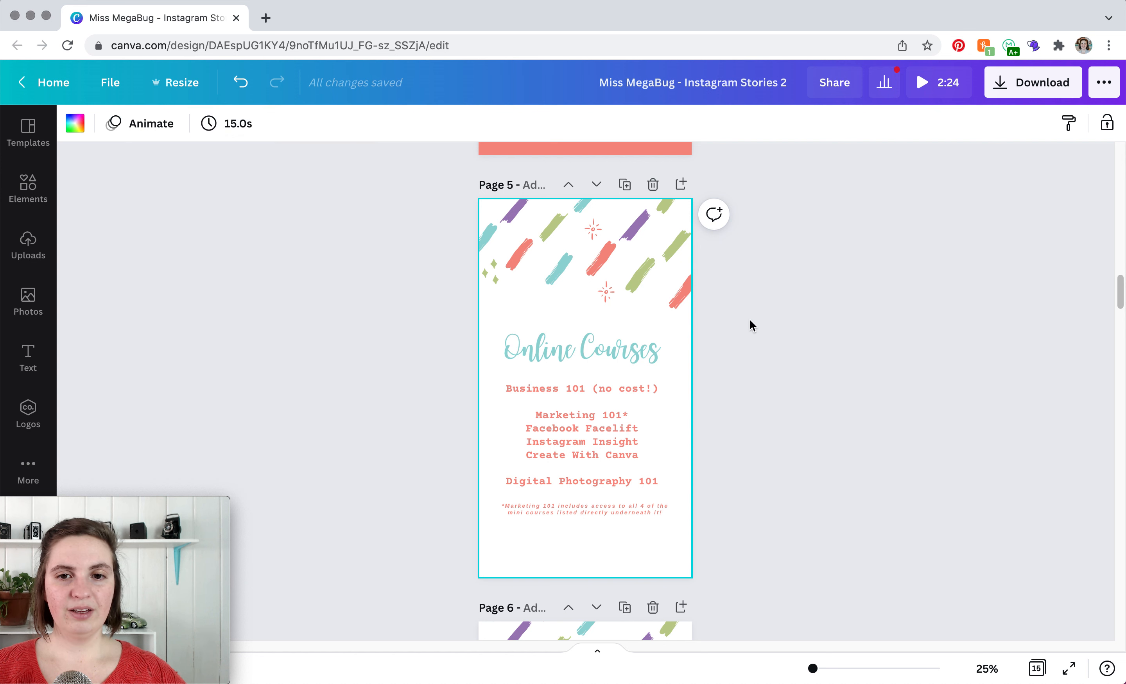
- Open the download settings and limit the MP4 video export to page 5
click(1029, 95)
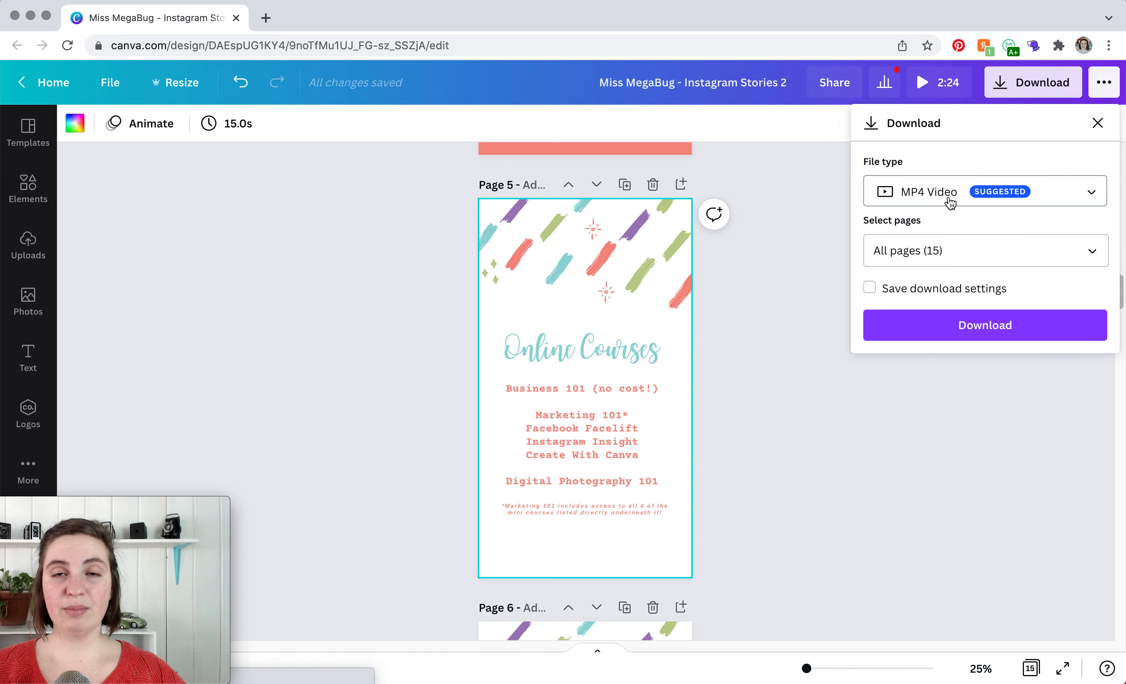
click(1092, 251)
scroll(1080, 373, down, 5)
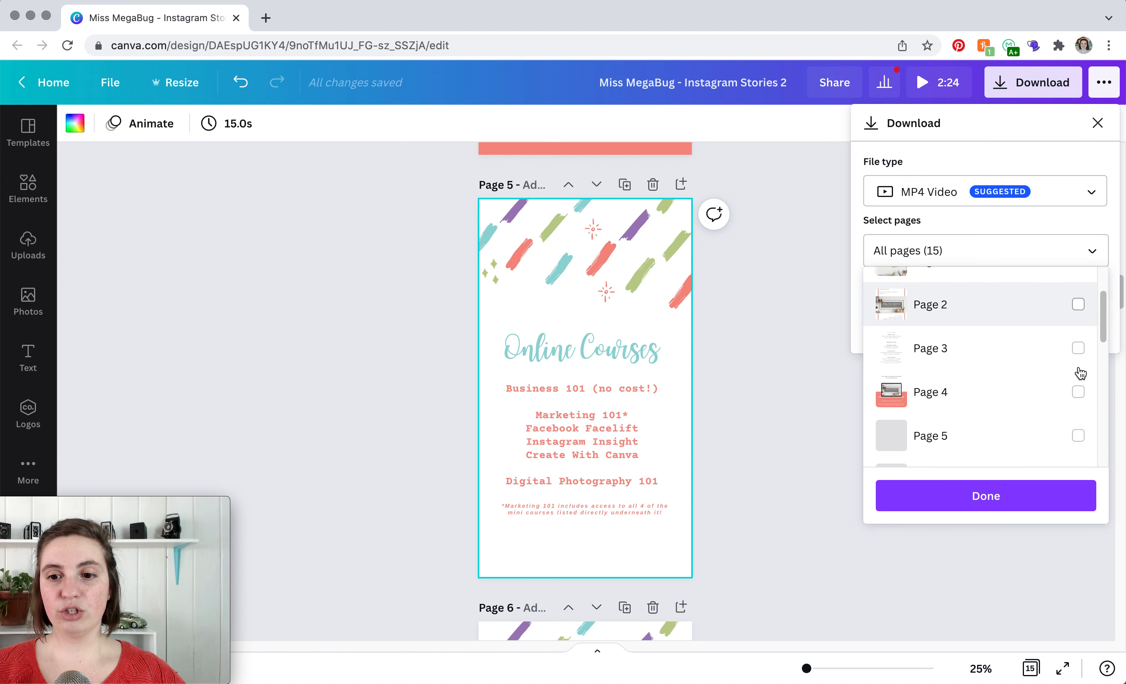
click(1079, 380)
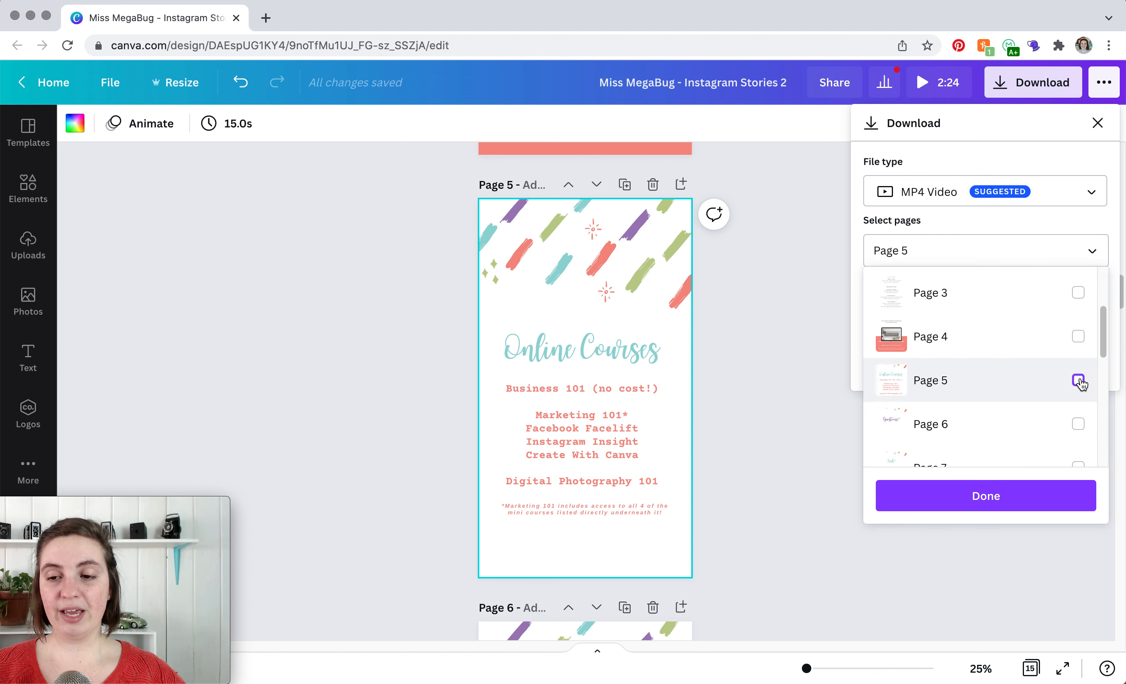
click(1006, 495)
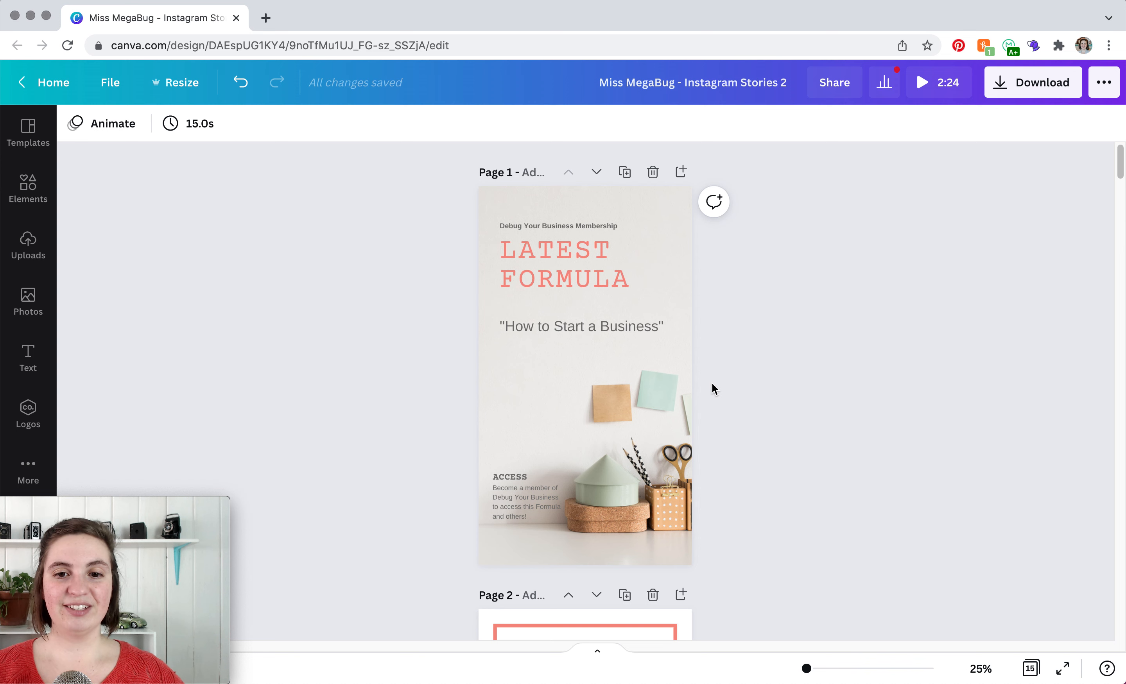
scroll(411, 391, down, 3)
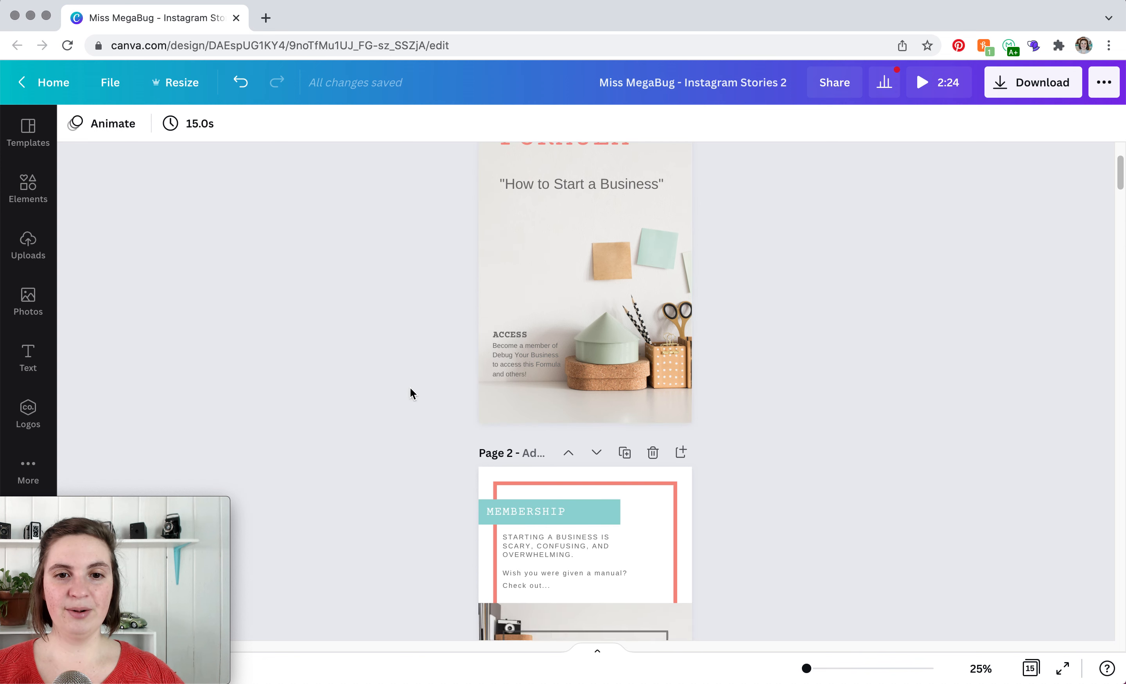
- Set the timing of page 1 to 4.5 seconds, for that page only
scroll(412, 393, down, 5)
scroll(411, 393, down, 5)
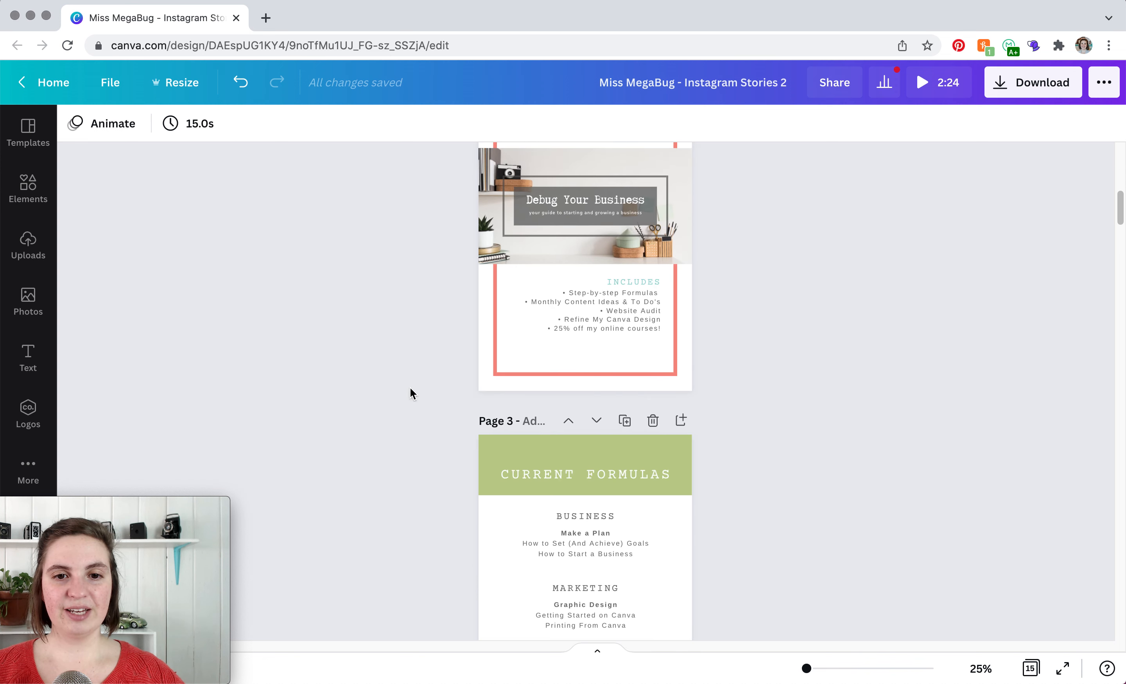
scroll(411, 393, down, 6)
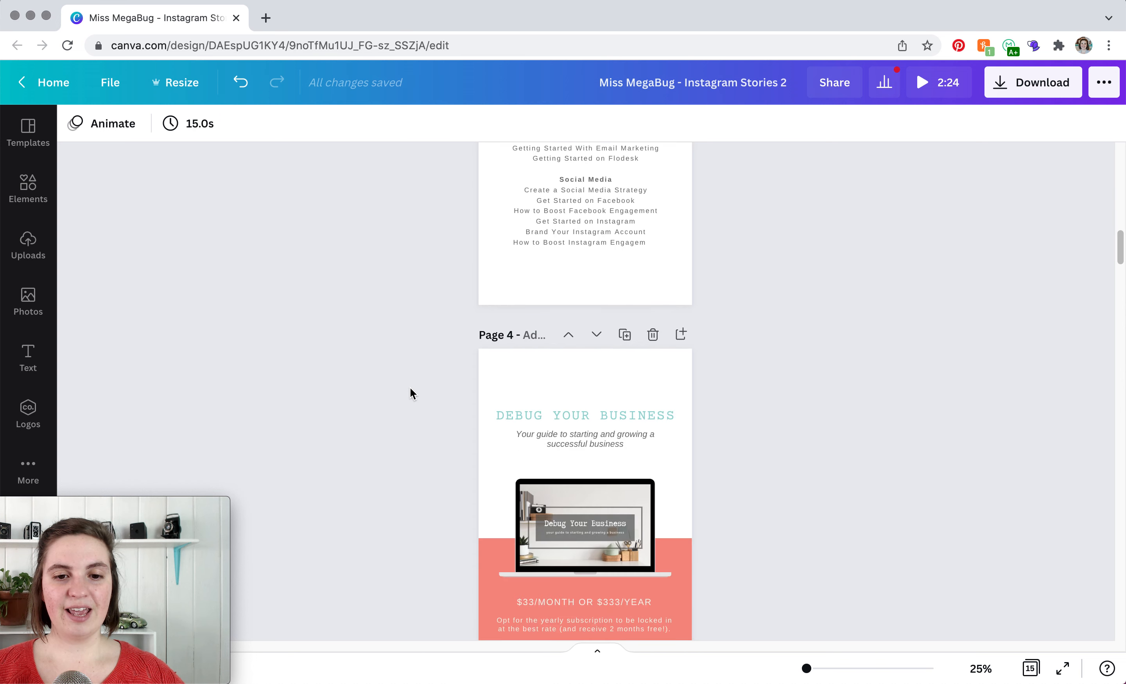
scroll(411, 393, down, 3)
scroll(411, 393, up, 20)
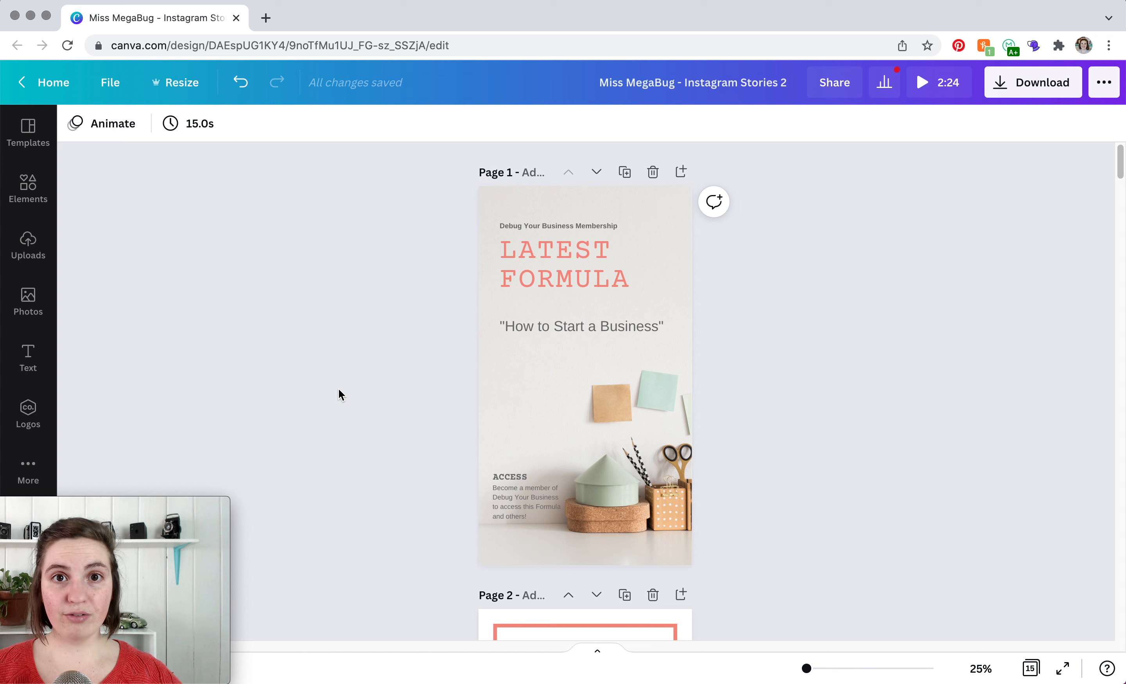
click(511, 389)
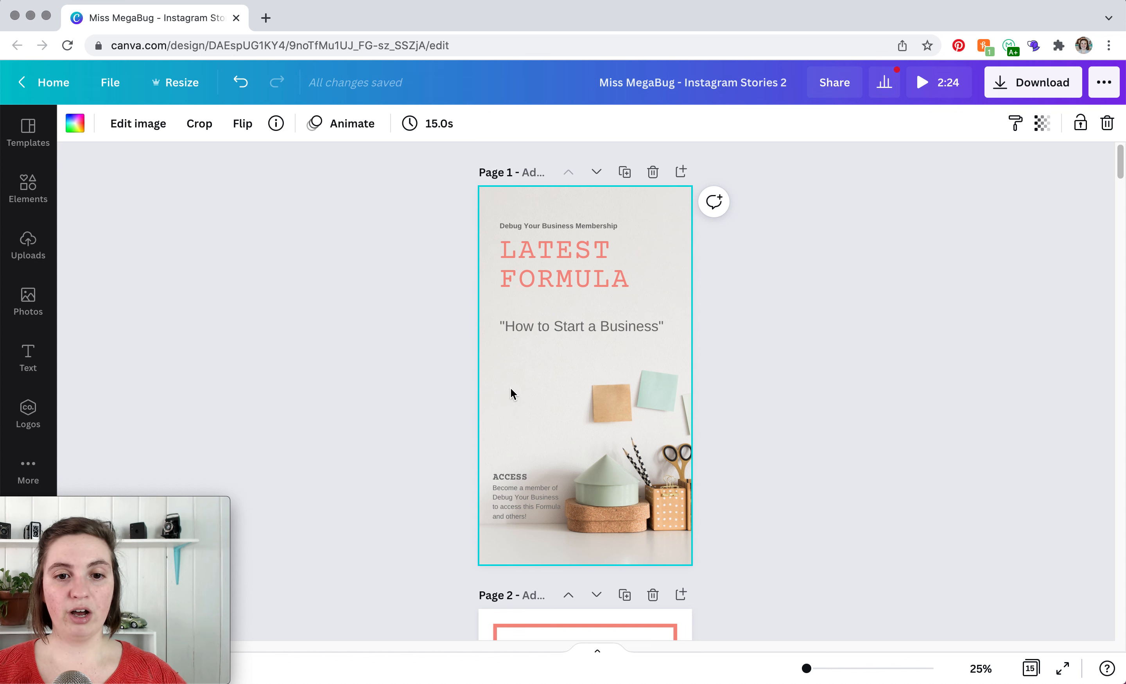
click(440, 129)
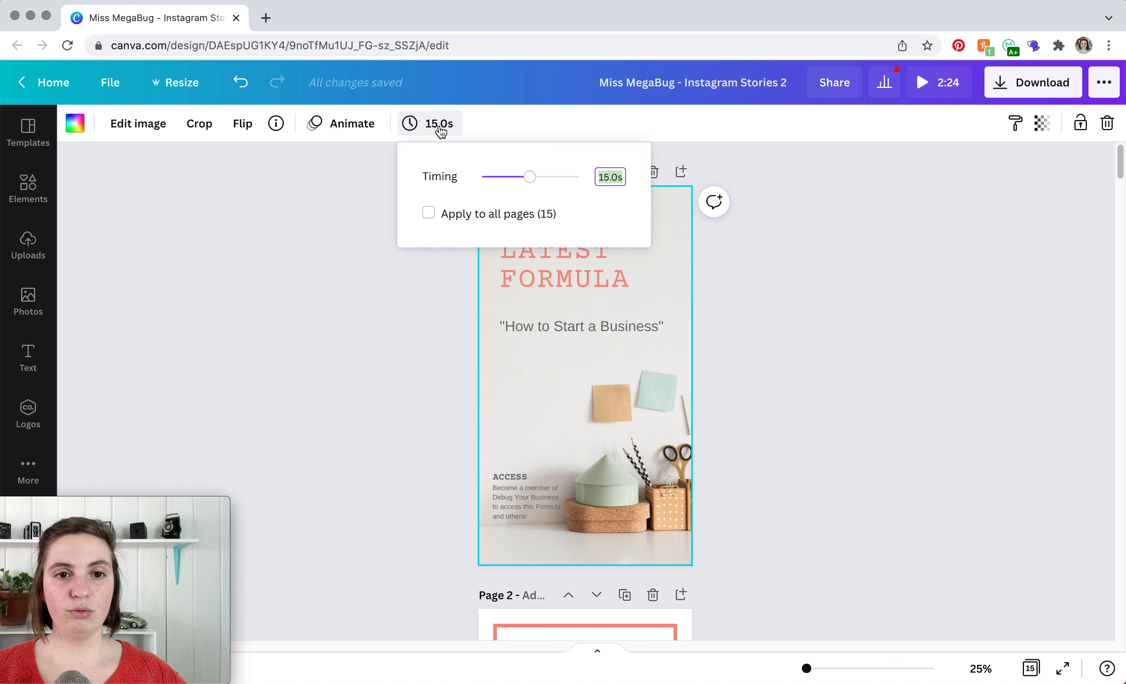
drag(531, 179, 496, 179)
- Set the timing of page 2 to 5.0 seconds without applying it to all pages
scroll(756, 307, down, 1)
scroll(755, 307, down, 5)
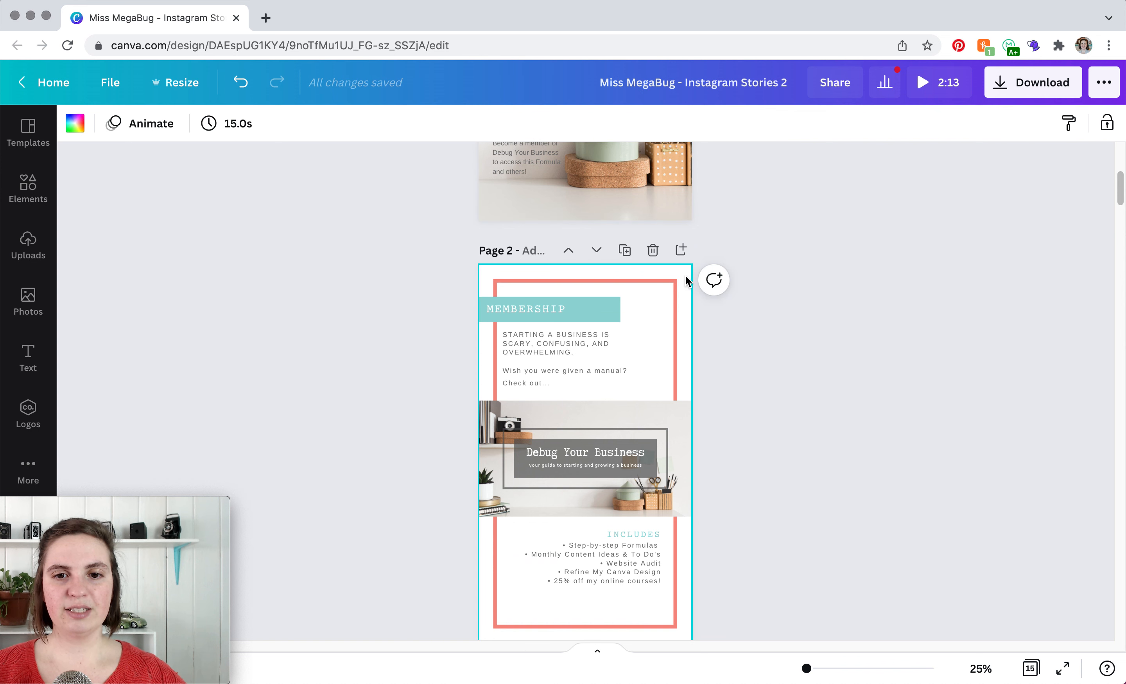
click(226, 124)
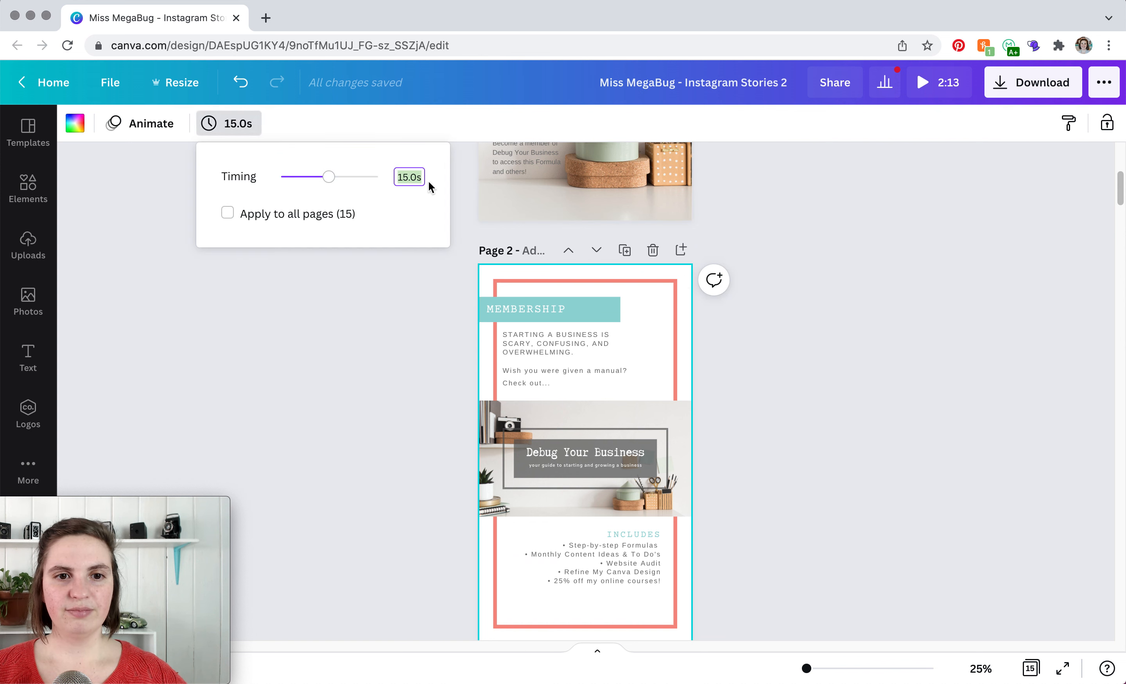
drag(339, 183, 298, 178)
click(706, 222)
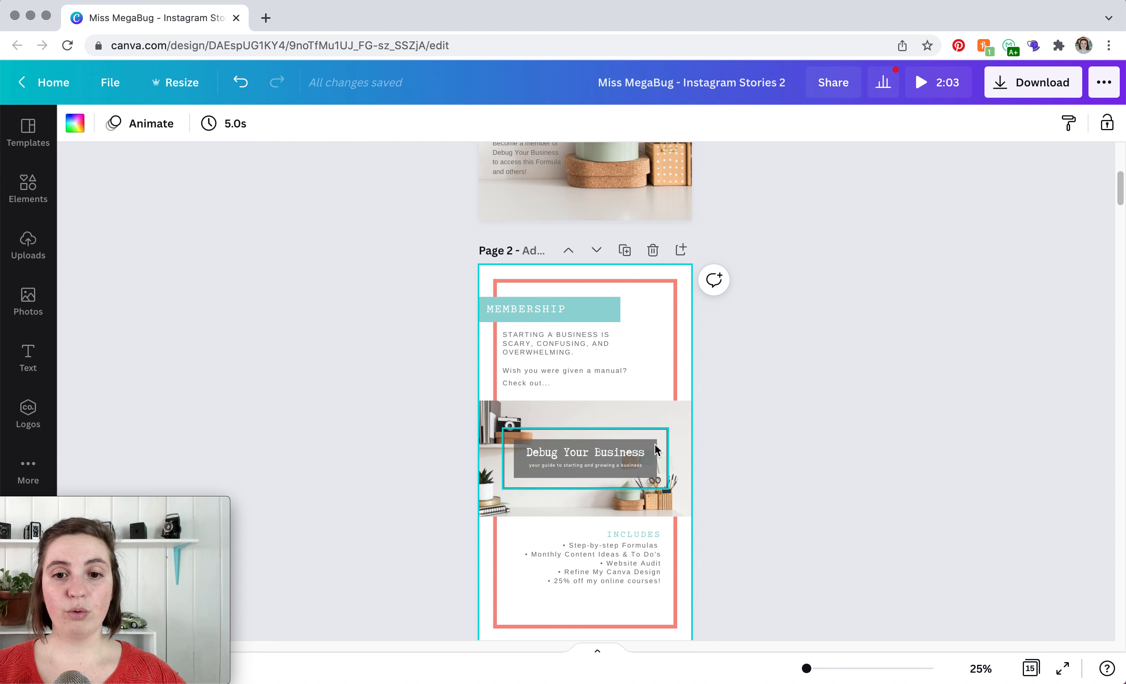
- Review the sequence of story pages 1 to 5, comparing their content and individual timings
scroll(657, 451, down, 5)
scroll(657, 451, down, 10)
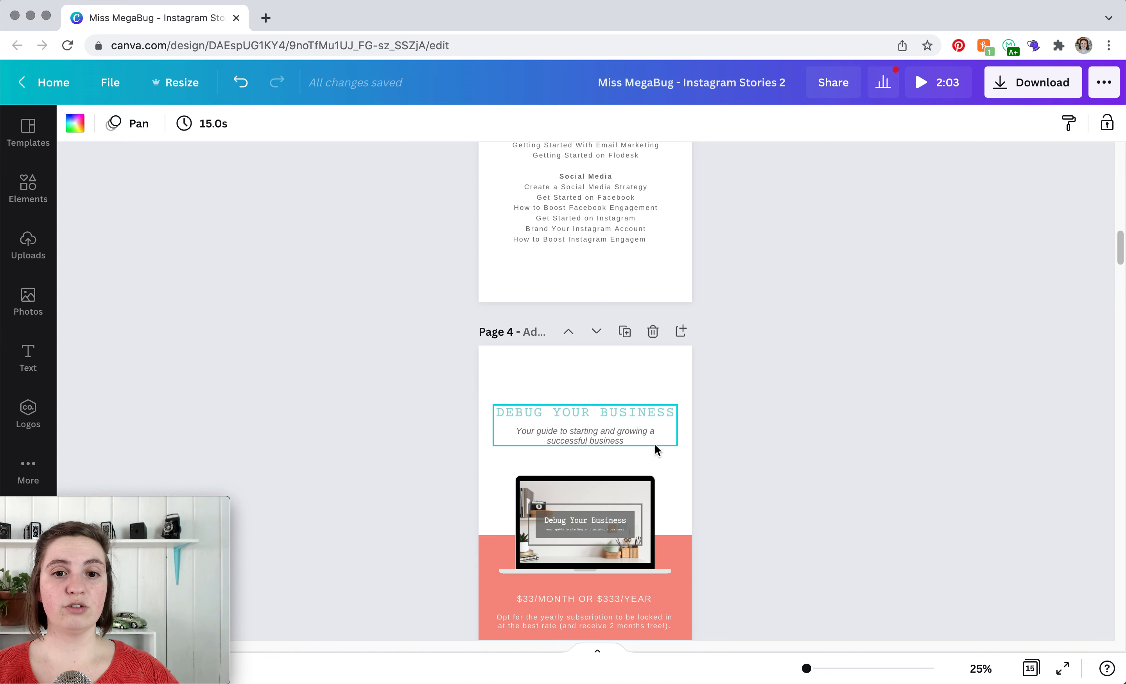
scroll(642, 402, up, 15)
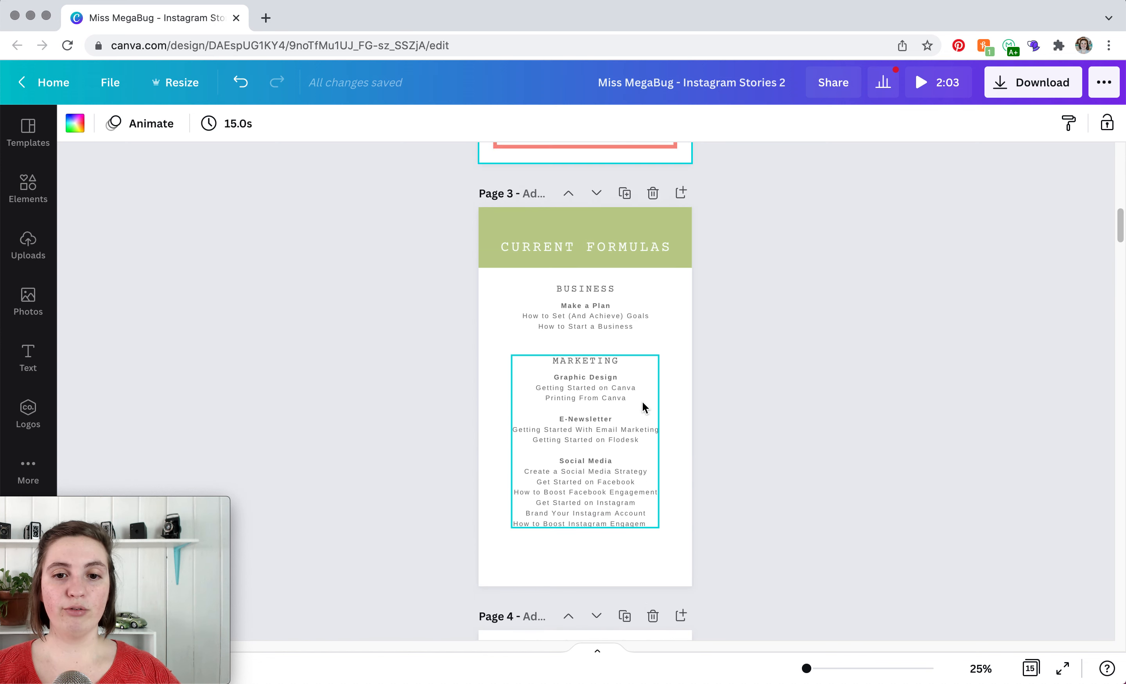
scroll(642, 402, up, 5)
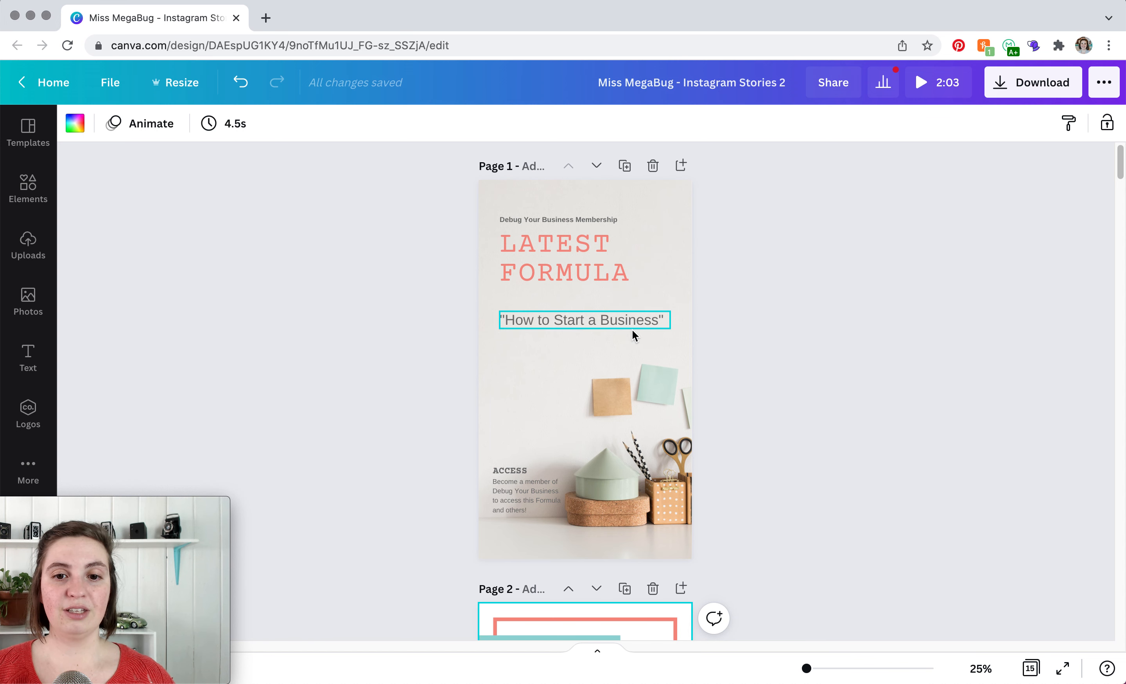
scroll(632, 336, down, 10)
scroll(633, 335, down, 12)
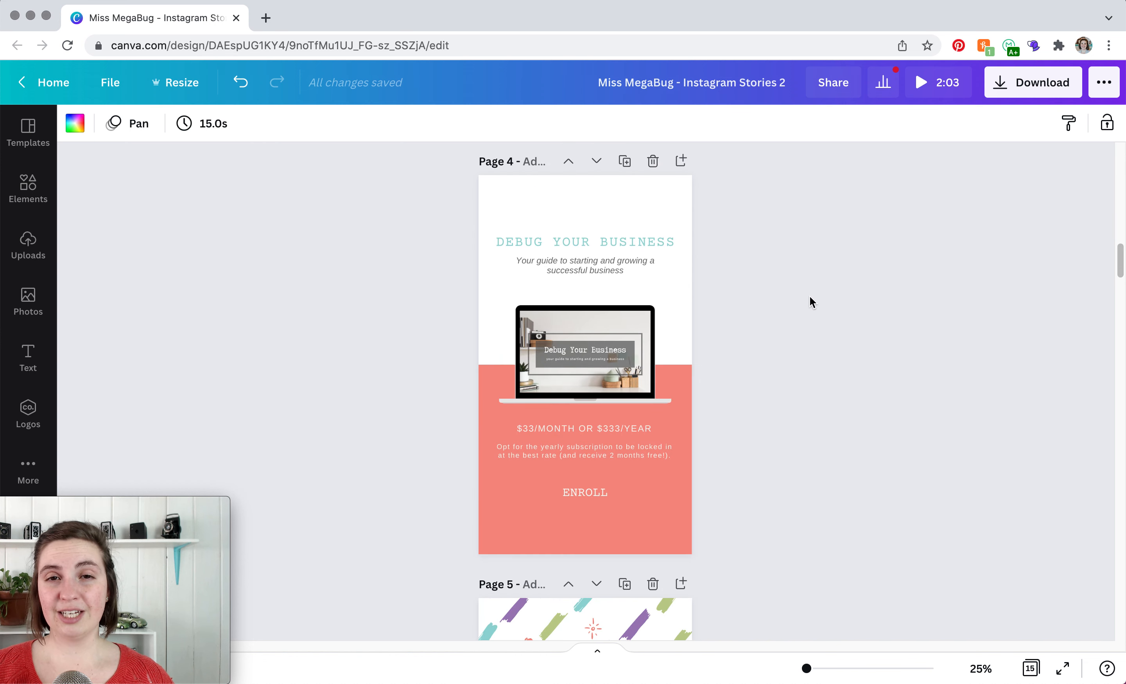
scroll(812, 302, up, 20)
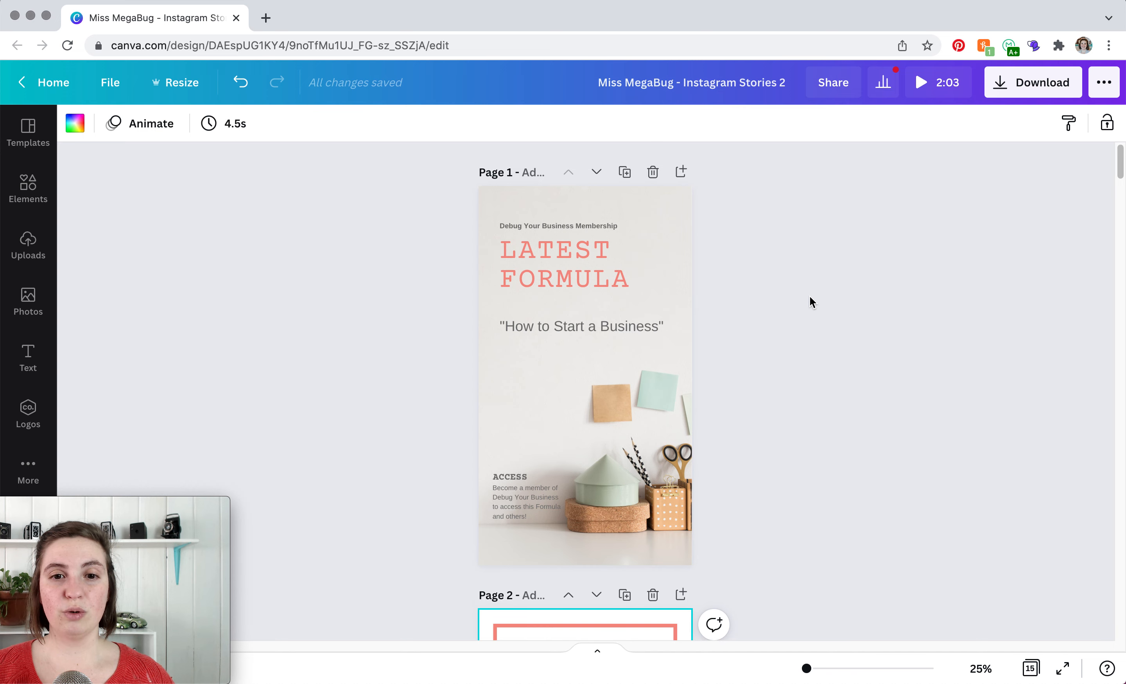
scroll(654, 339, down, 12)
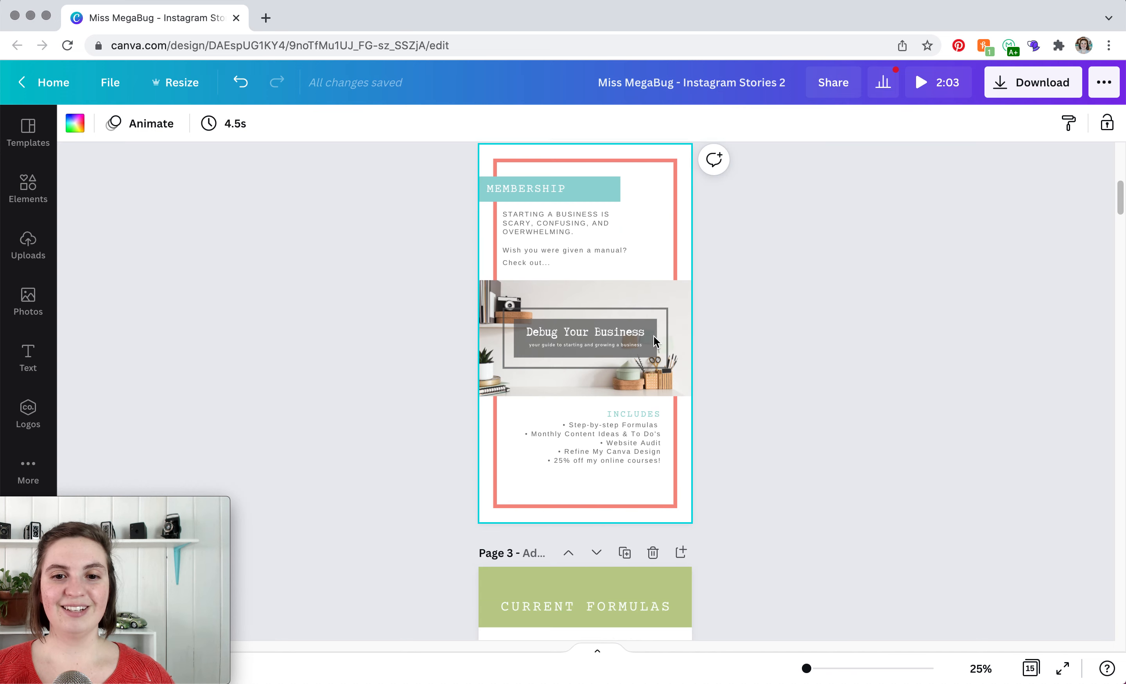
scroll(653, 336, down, 6)
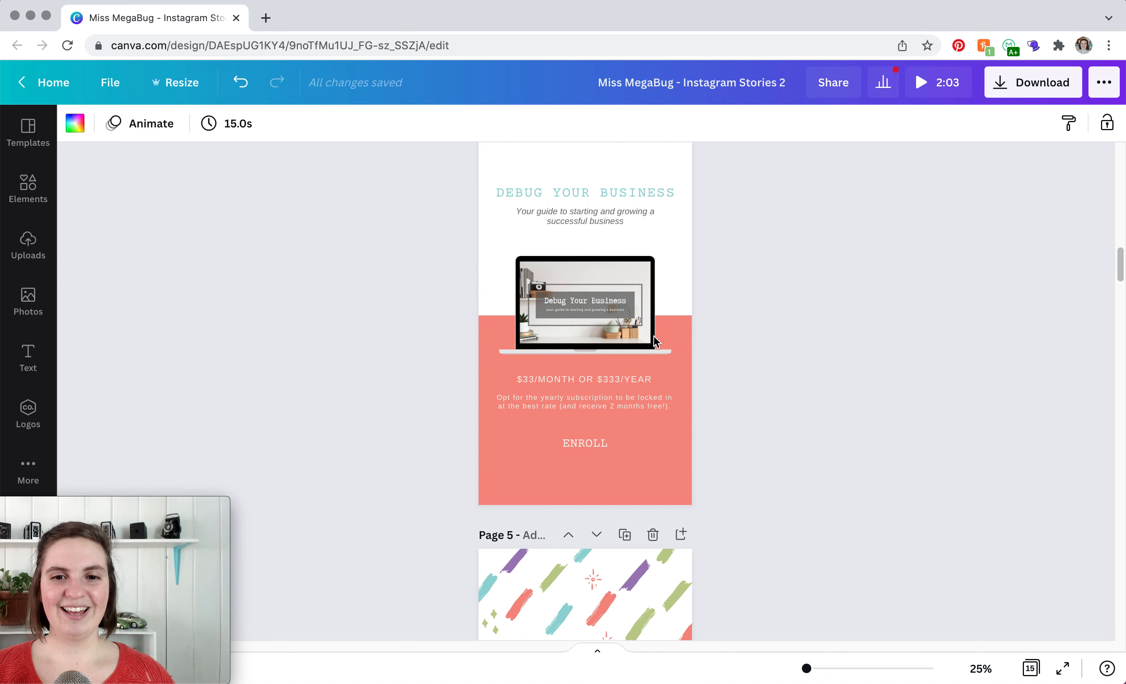
scroll(796, 306, up, 18)
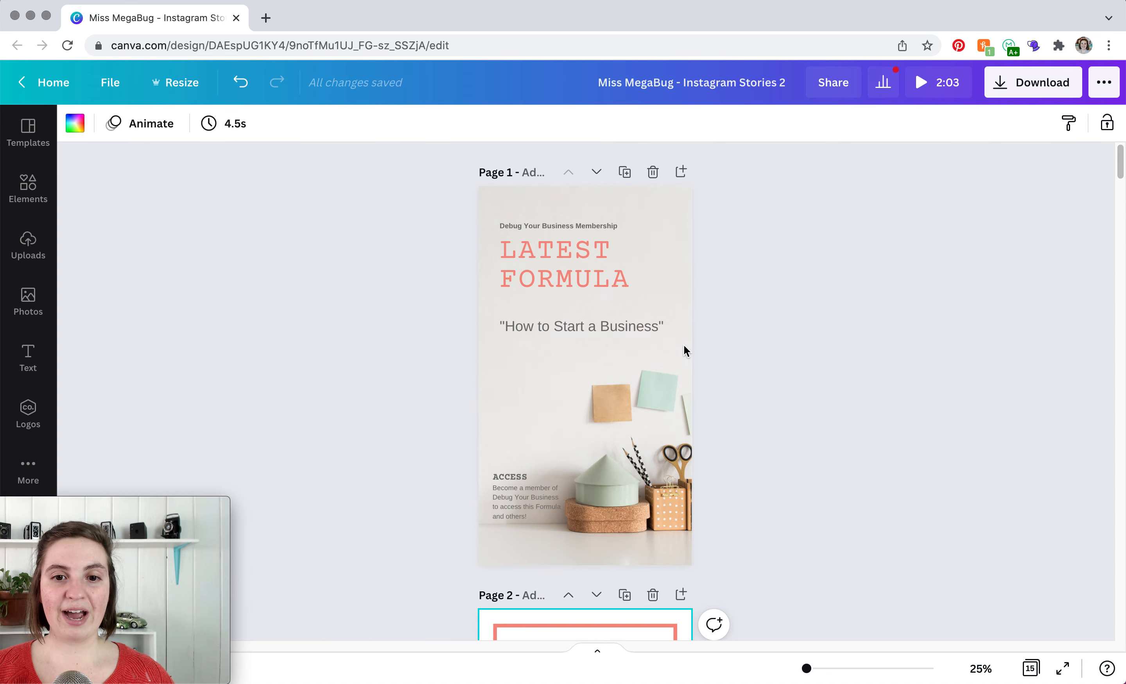